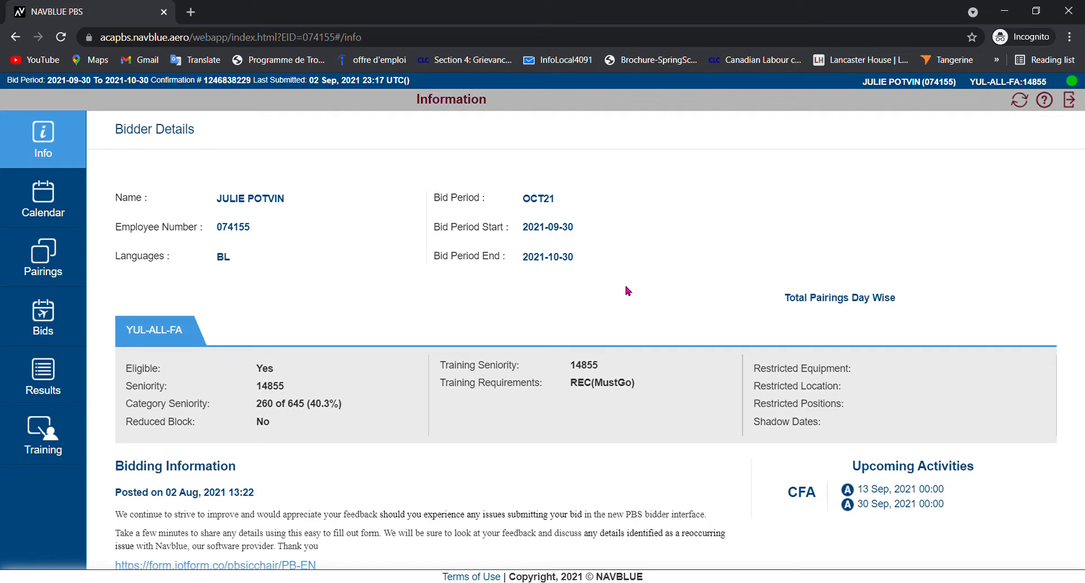
- Delete all existing training bids for the OCT21 bid period and confirm the deletion
{"action": "left_click", "coordinate": [45, 314]}
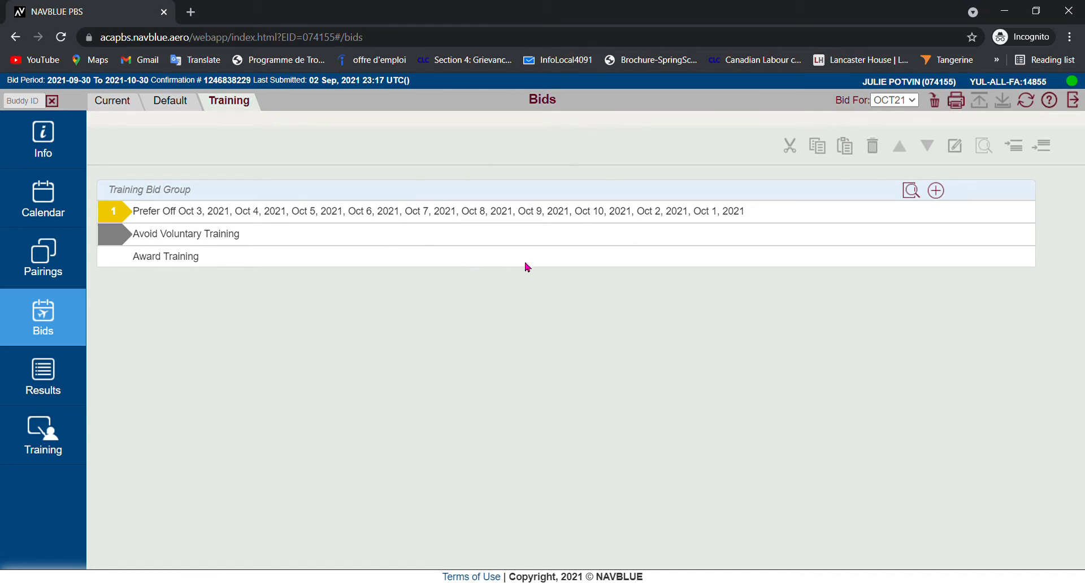
{"action": "left_click", "coordinate": [936, 103]}
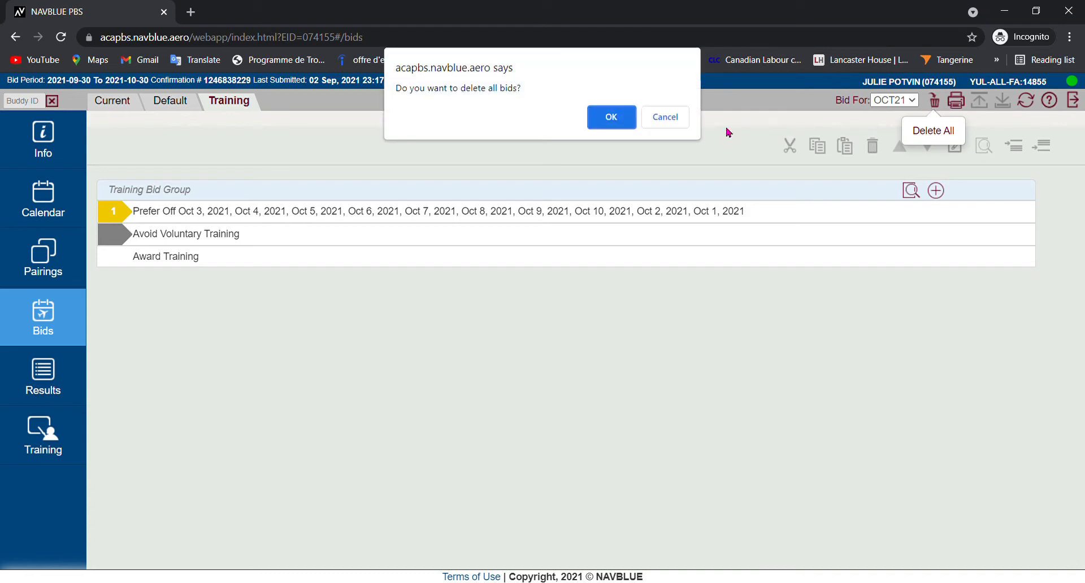
{"action": "left_click", "coordinate": [618, 116]}
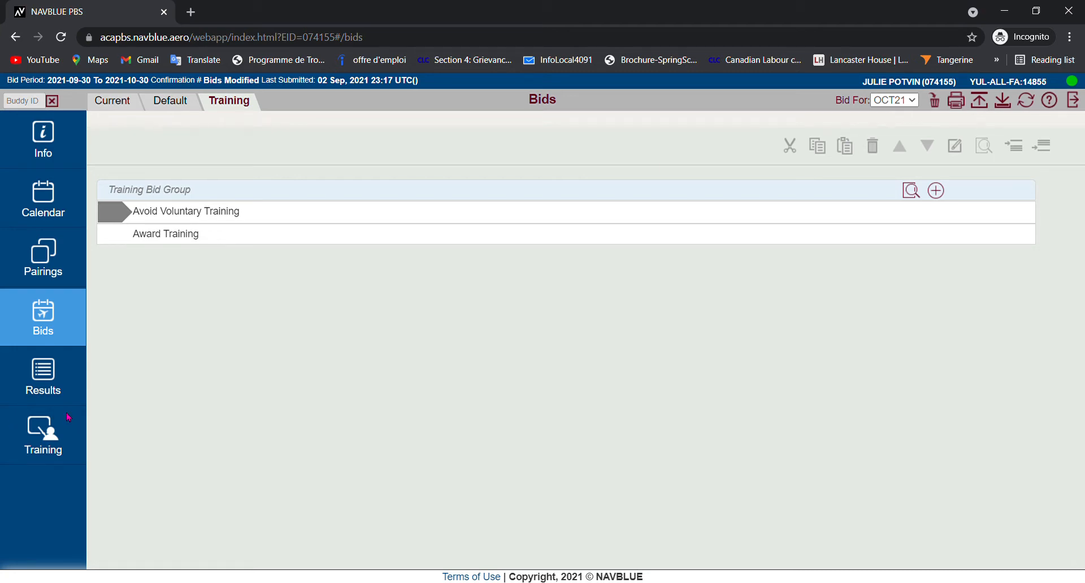
- Filter the available training patterns by type REC
{"action": "left_click", "coordinate": [44, 434]}
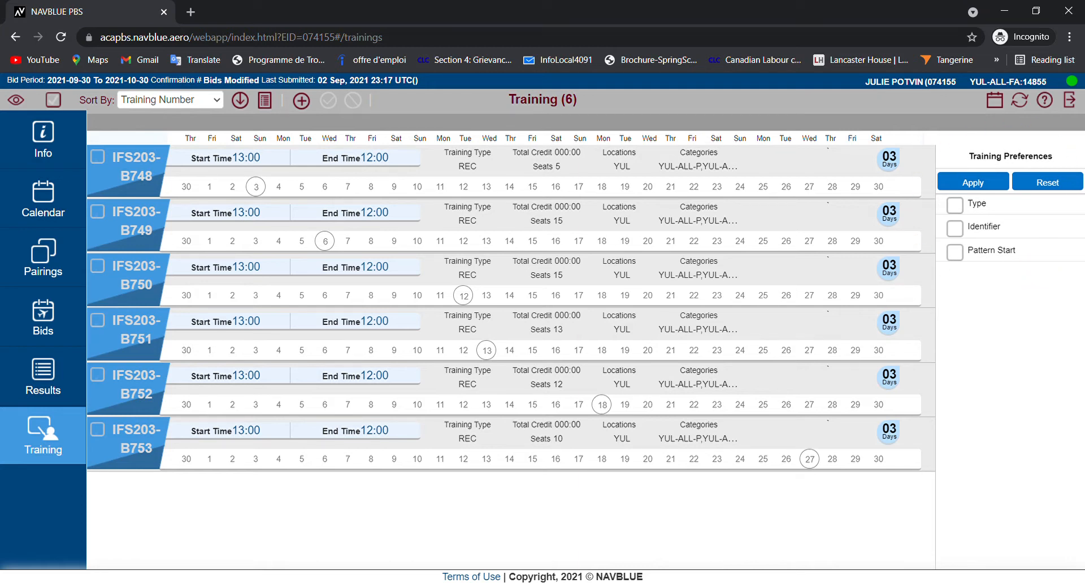
{"action": "left_click", "coordinate": [982, 204]}
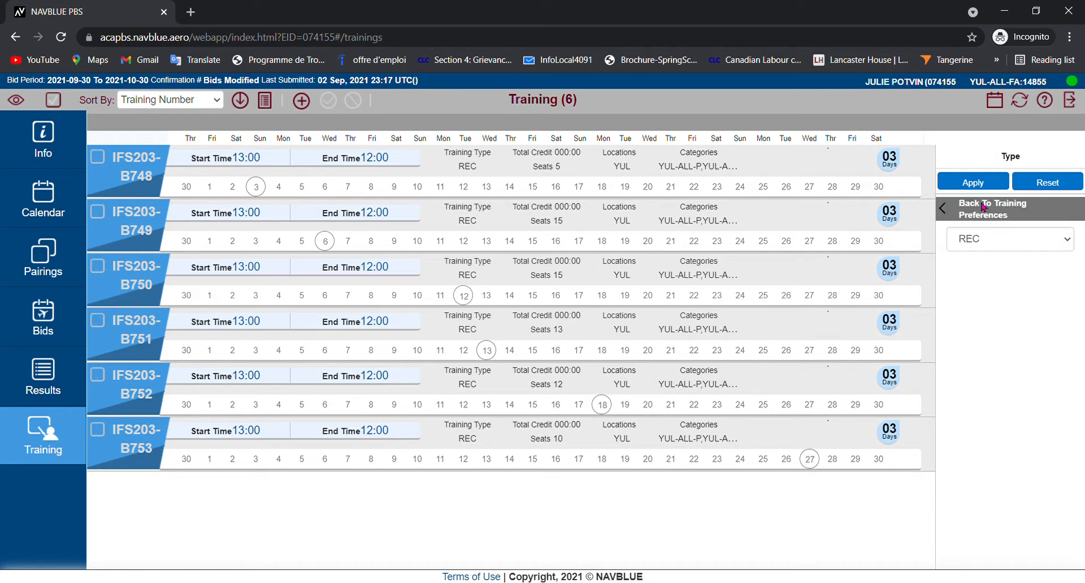
{"action": "left_click", "coordinate": [1068, 243]}
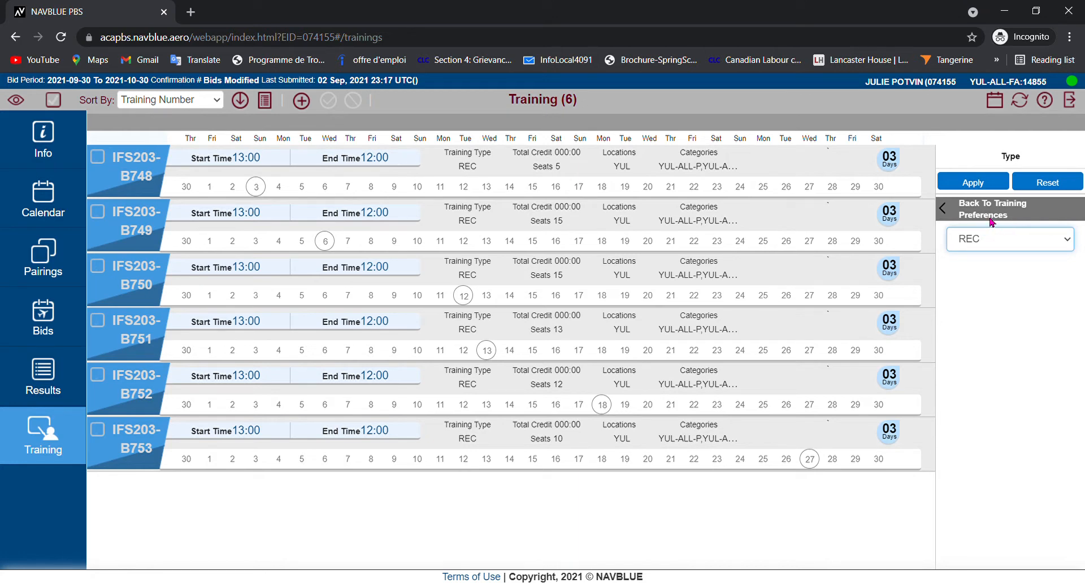
{"action": "left_click", "coordinate": [973, 182]}
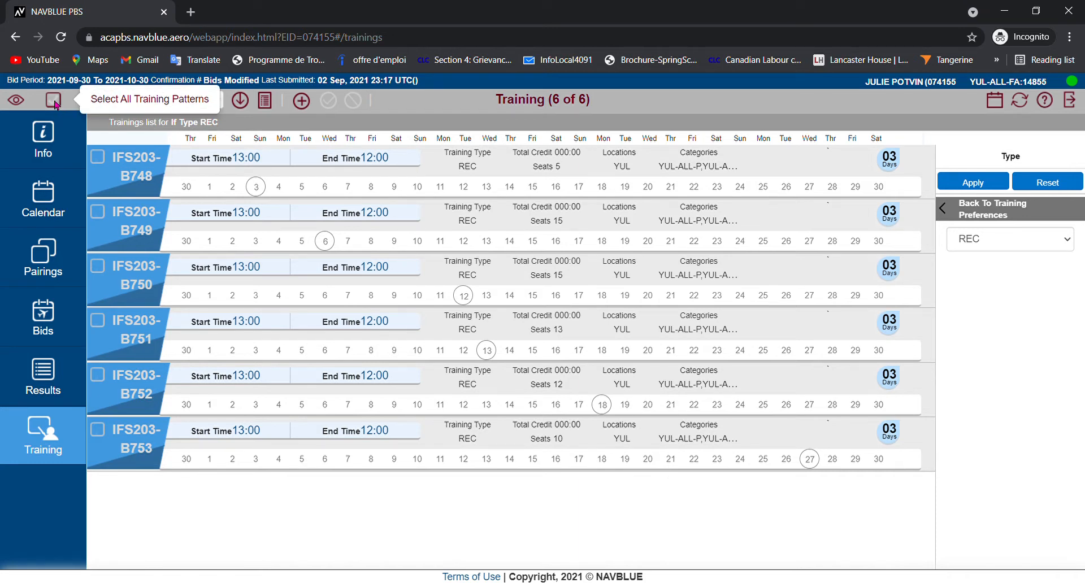
- Select all REC training patterns and read through their training report for dates, seats and times
{"action": "left_click", "coordinate": [54, 101]}
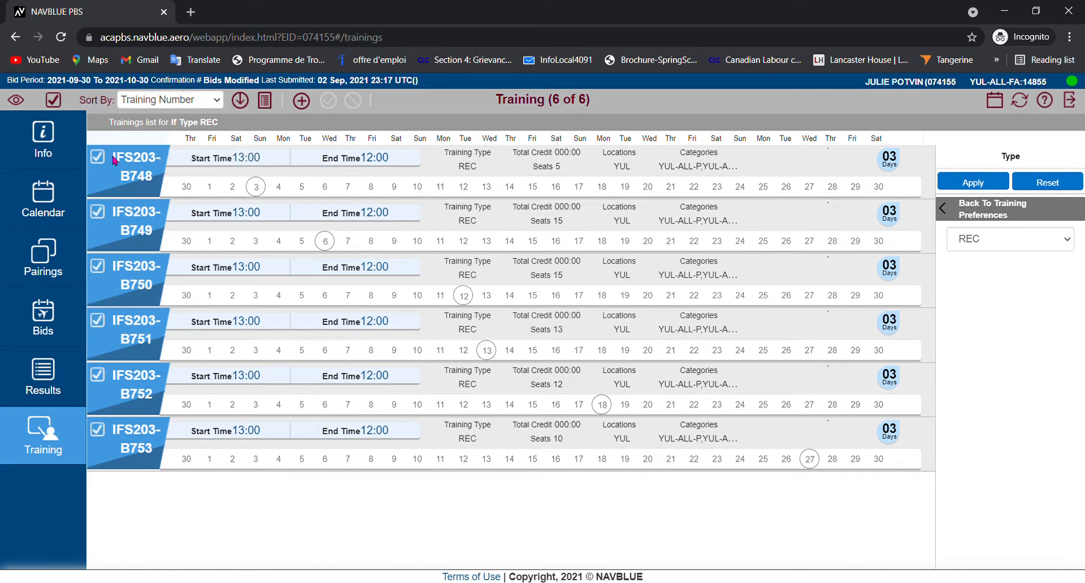
{"action": "left_click", "coordinate": [265, 103]}
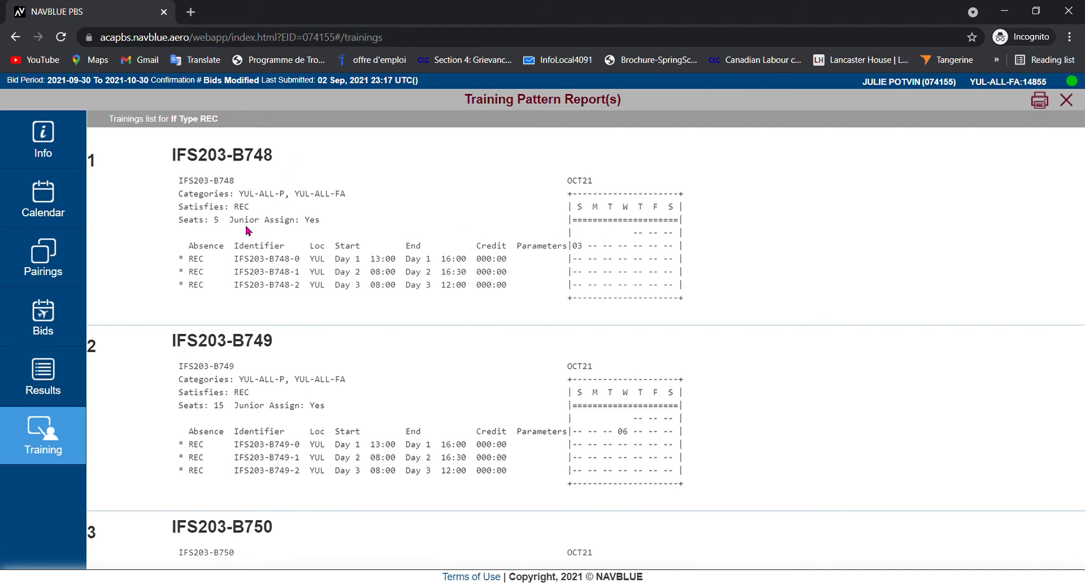
{"action": "scroll", "coordinate": [330, 460], "scroll_direction": "down", "scroll_amount": 5}
{"action": "scroll", "coordinate": [330, 460], "scroll_direction": "down", "scroll_amount": 1}
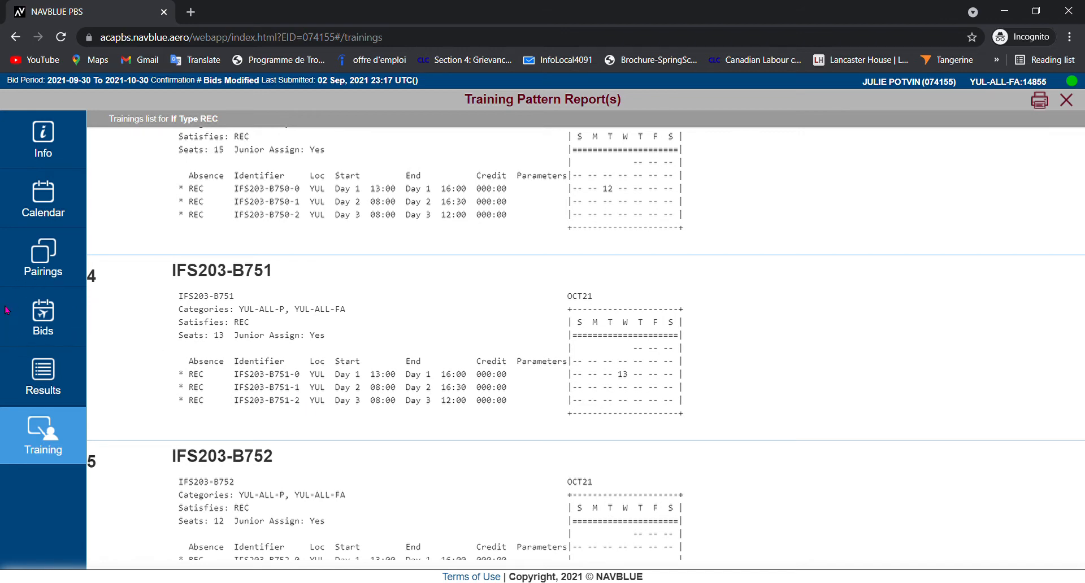
- Add an Award Training bid line for identifier IFS203-B752 to the Training Bid Group
{"action": "left_click", "coordinate": [44, 320]}
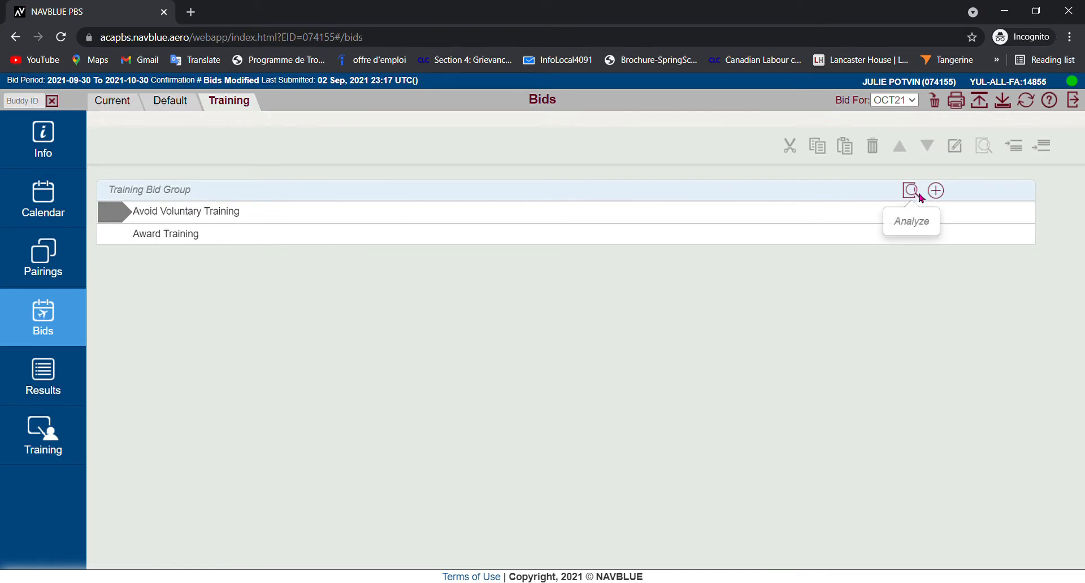
{"action": "left_click", "coordinate": [937, 192]}
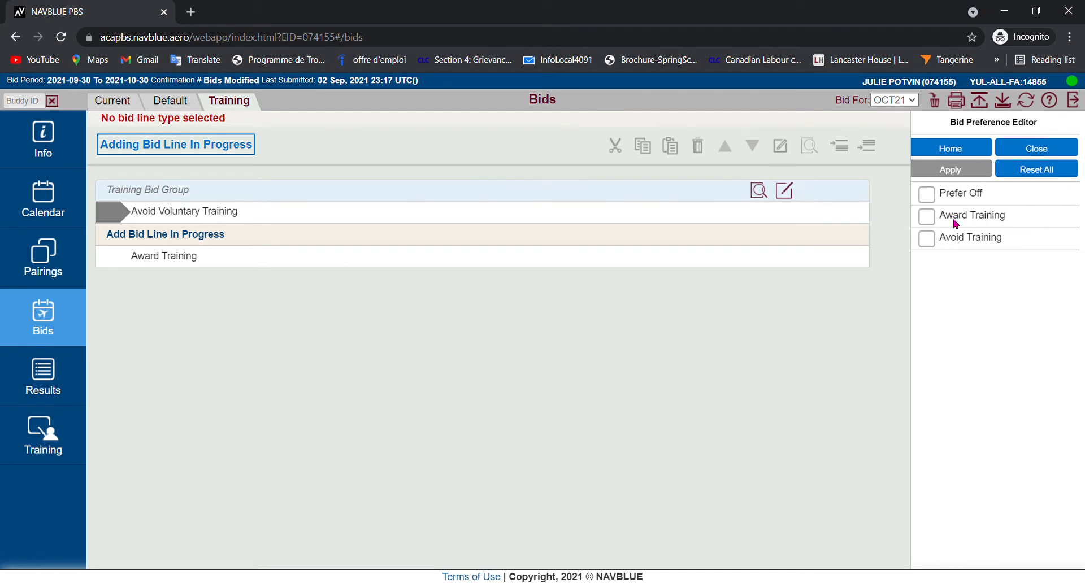
{"action": "left_click", "coordinate": [981, 220]}
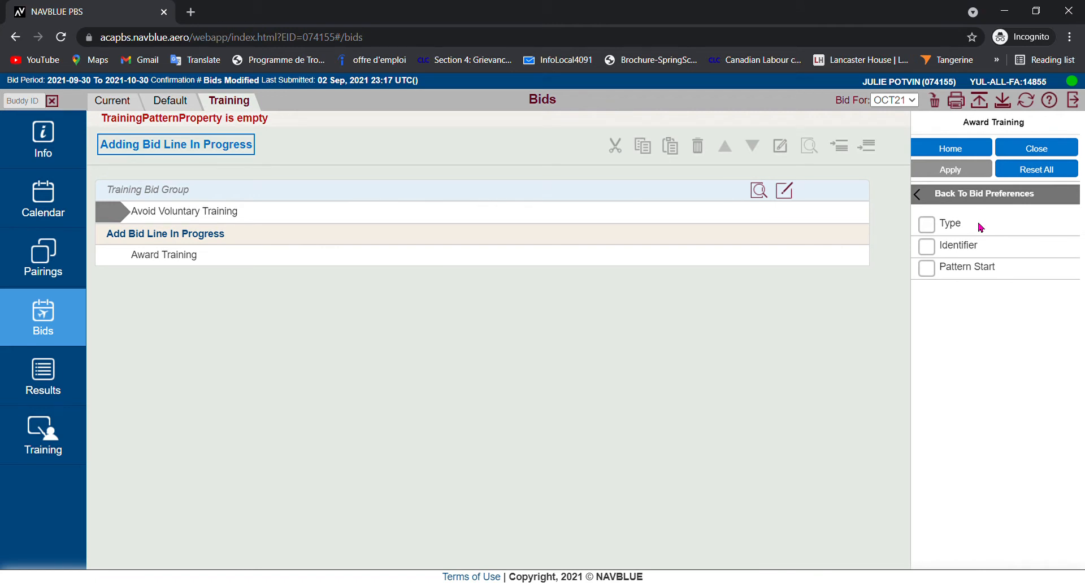
{"action": "left_click", "coordinate": [966, 250]}
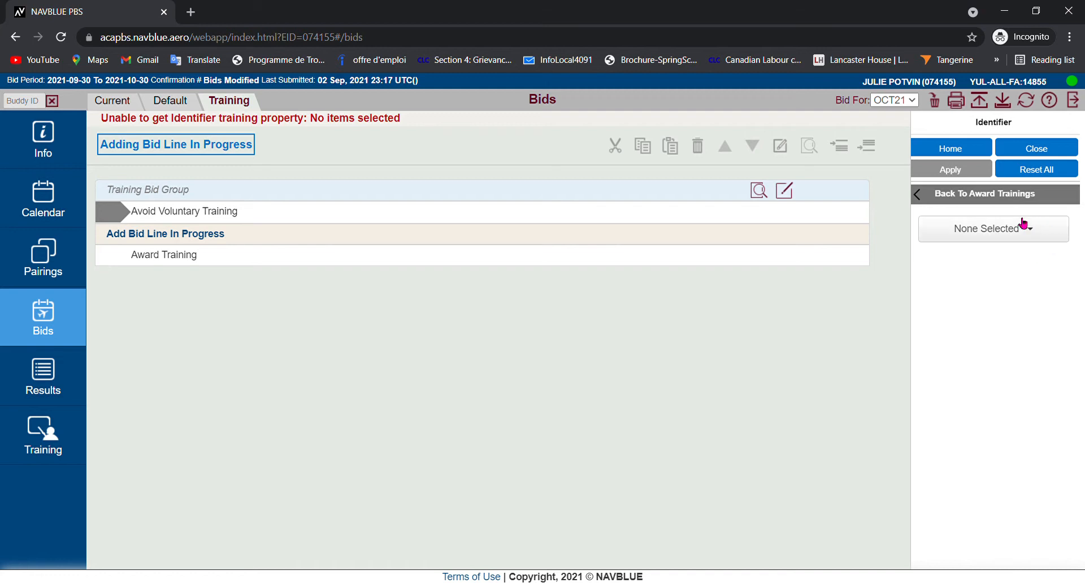
{"action": "left_click", "coordinate": [995, 231]}
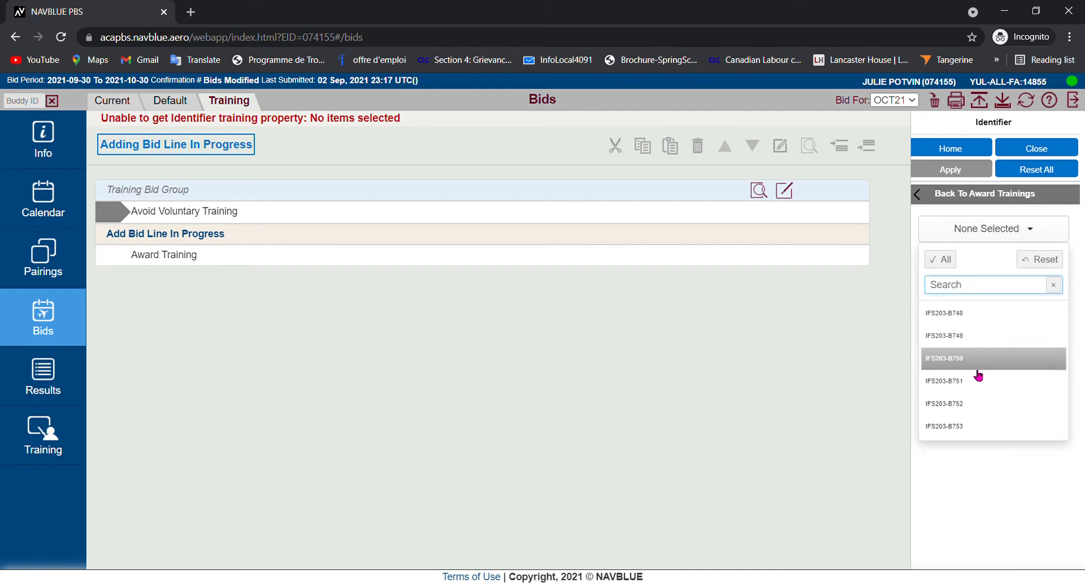
{"action": "left_click", "coordinate": [962, 408]}
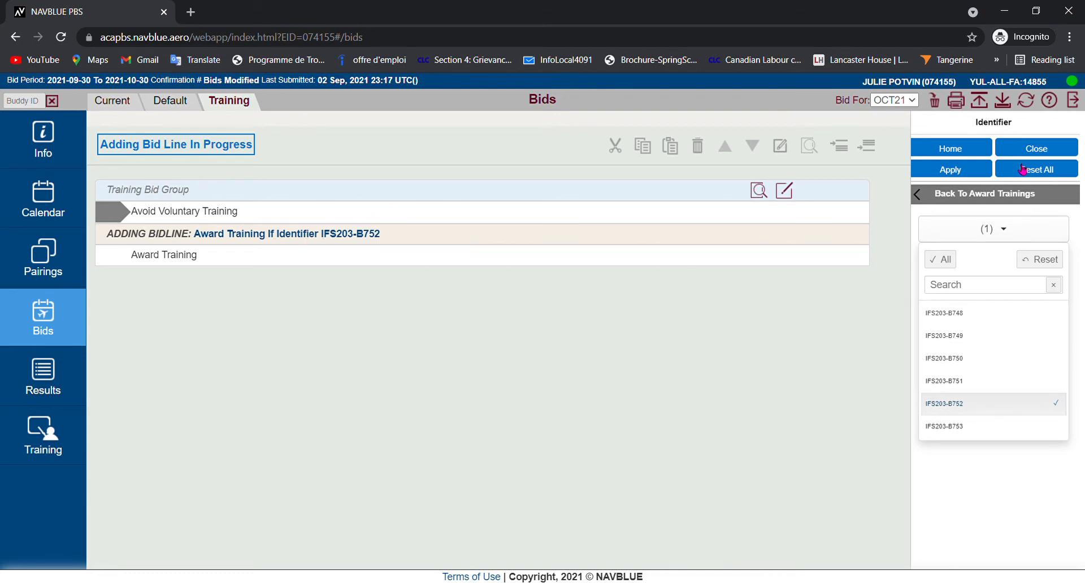
{"action": "left_click", "coordinate": [959, 173]}
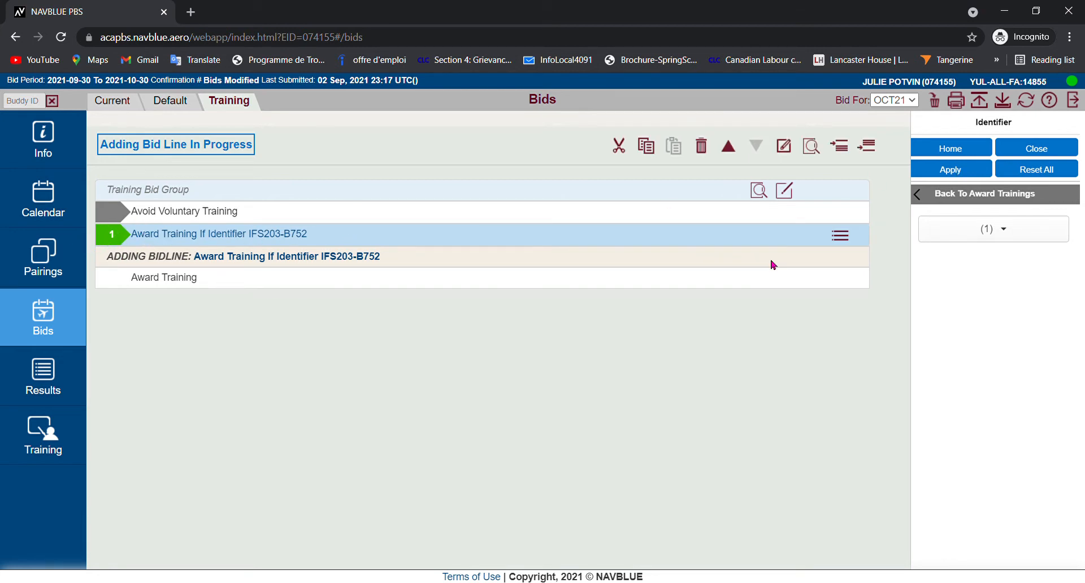
{"action": "left_click", "coordinate": [1056, 150]}
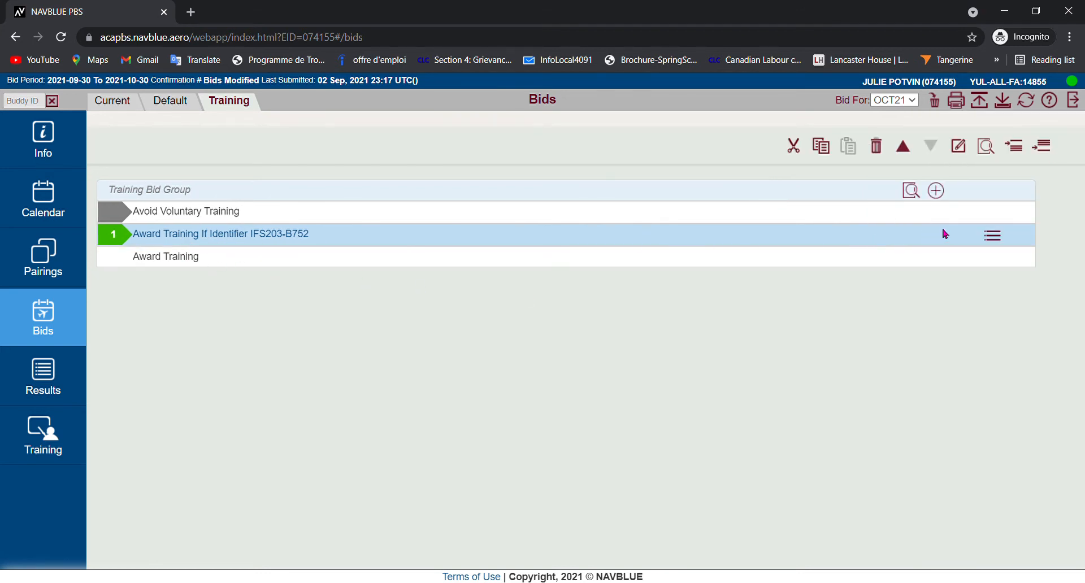
- Add a second Award Training bid line for identifier IFS203-B748 to the Training Bid Group
{"action": "left_click", "coordinate": [935, 191]}
{"action": "left_click", "coordinate": [979, 221]}
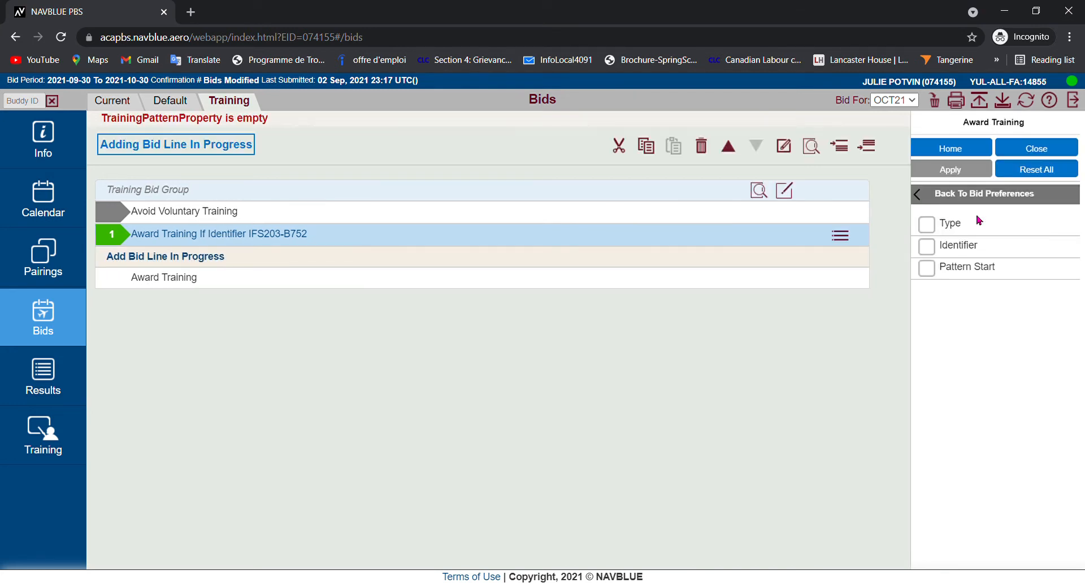
{"action": "left_click", "coordinate": [967, 247]}
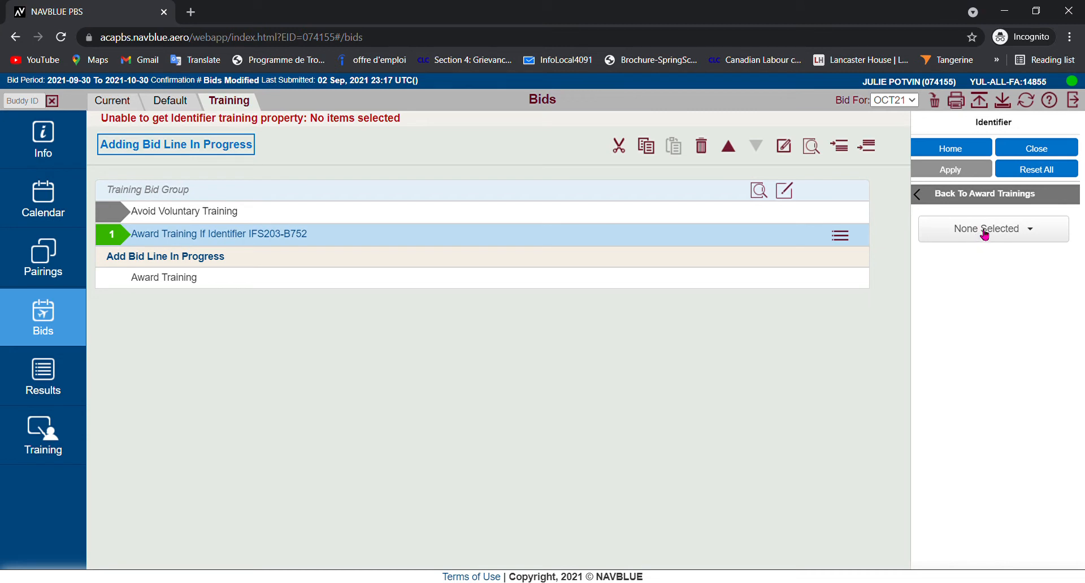
{"action": "left_click", "coordinate": [985, 235]}
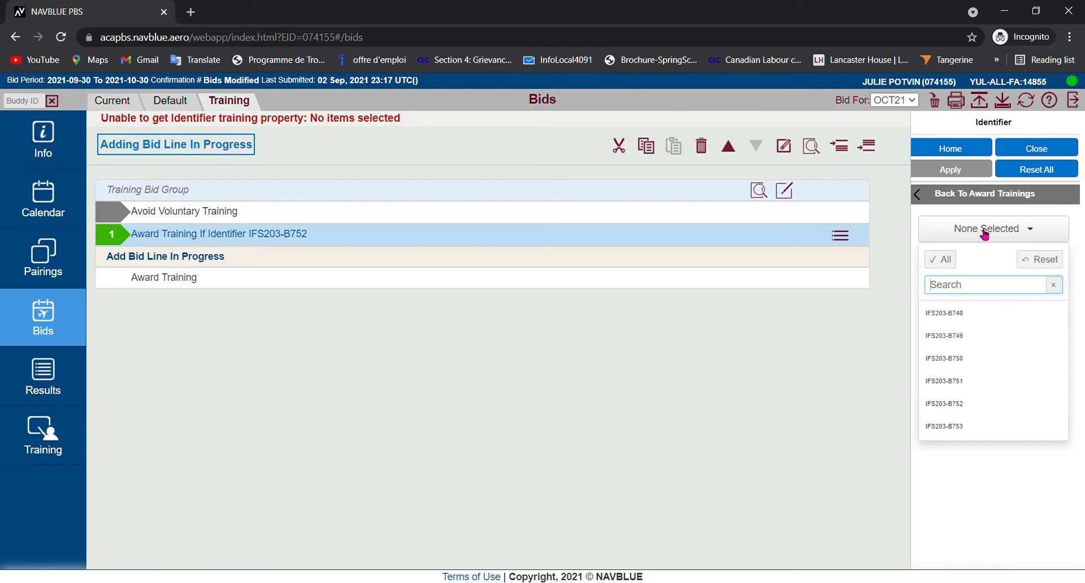
{"action": "left_click", "coordinate": [951, 315]}
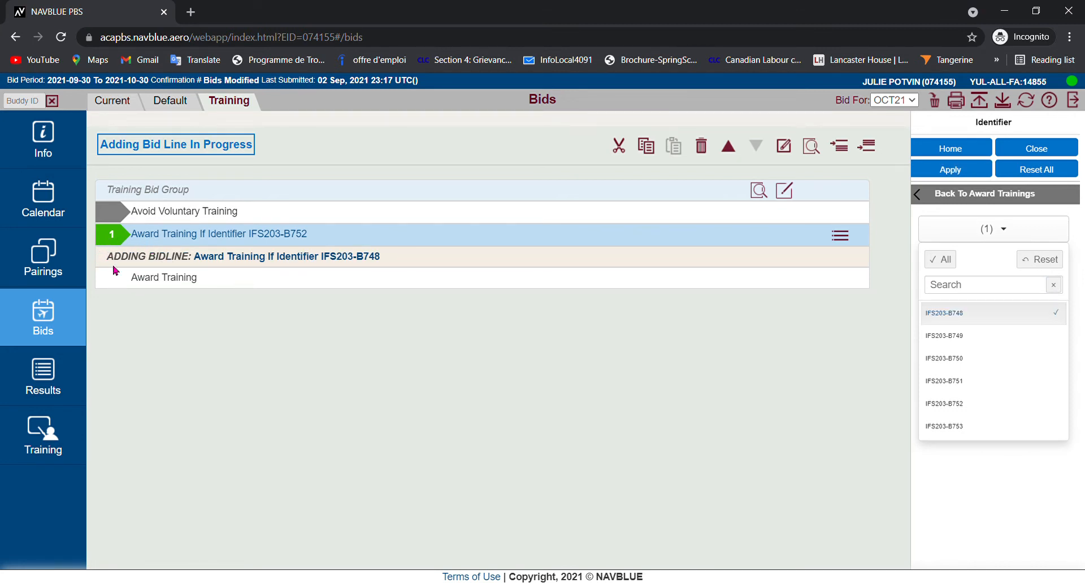
{"action": "left_click", "coordinate": [959, 171]}
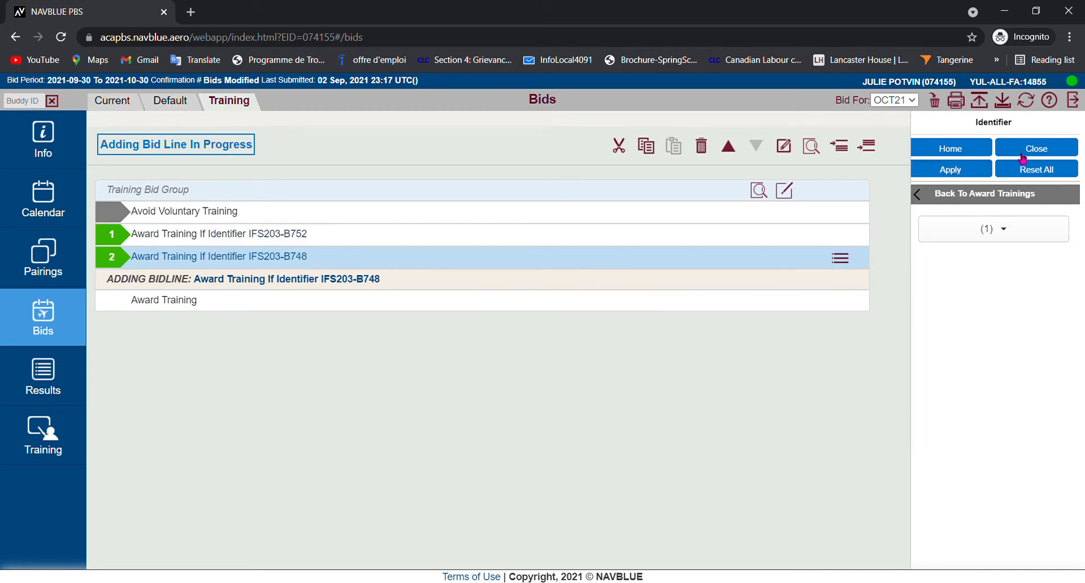
{"action": "left_click", "coordinate": [1034, 149]}
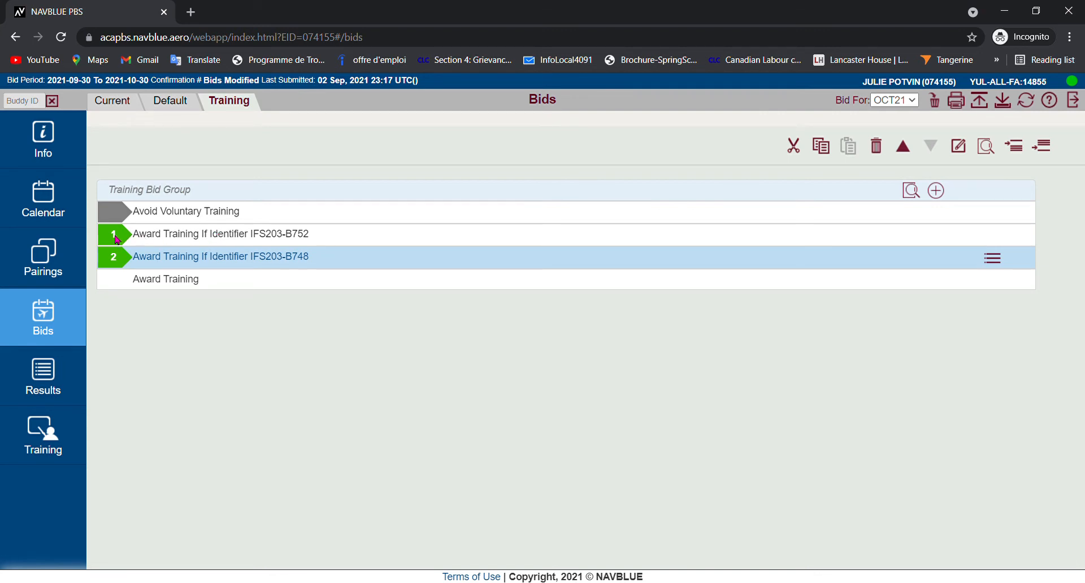
- Move both Award Training bid lines, IFS203-B752 and IFS203-B748, above the Avoid Voluntary Training line
{"action": "left_click", "coordinate": [146, 237]}
{"action": "left_click", "coordinate": [117, 264], "text": "shift"}
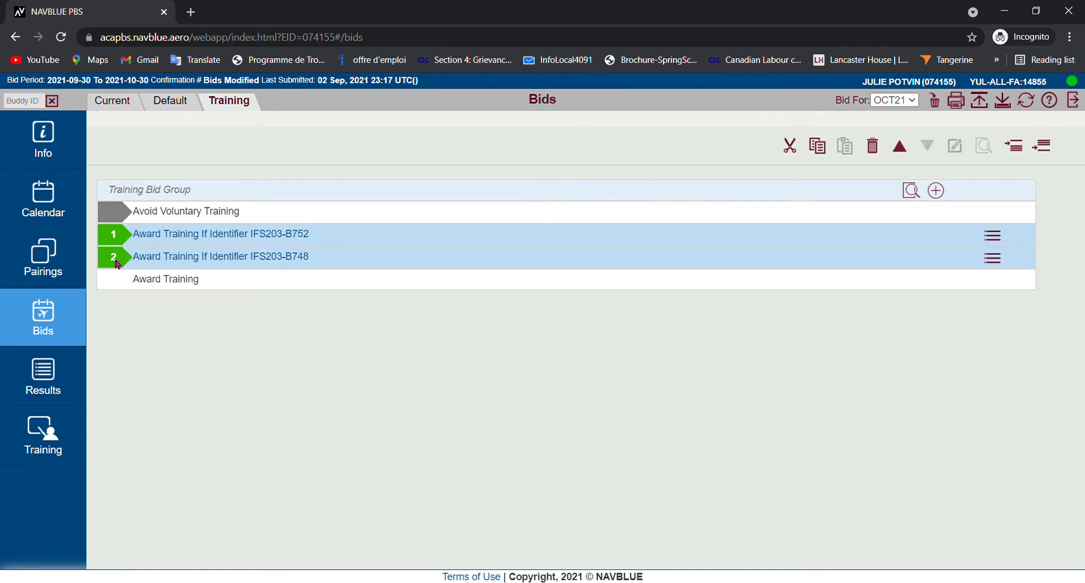
{"action": "left_click", "coordinate": [900, 148]}
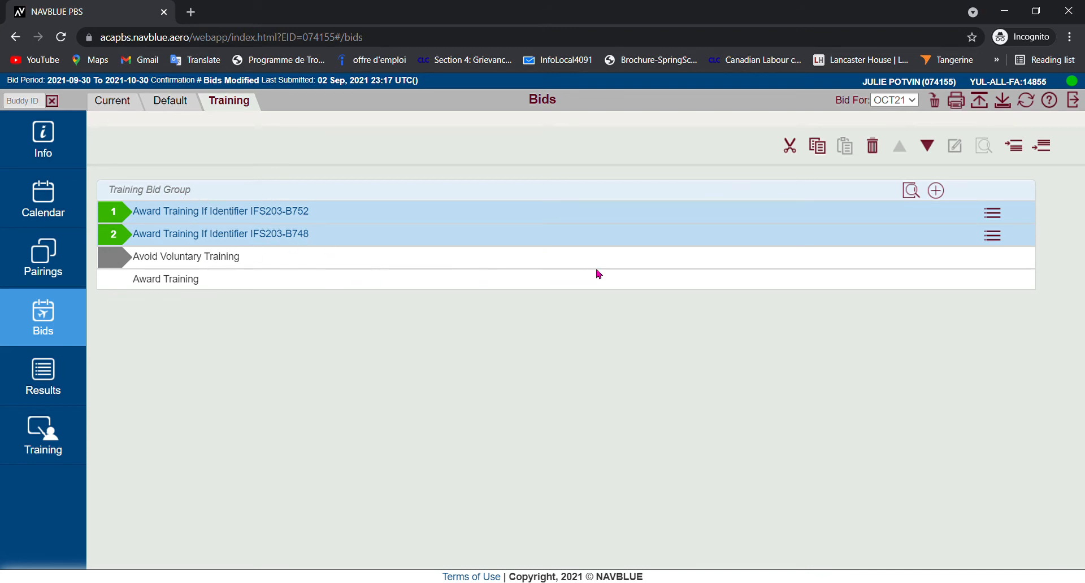
- Submit the bids, acknowledge the submission and go back to the bidder information
{"action": "left_click", "coordinate": [981, 104]}
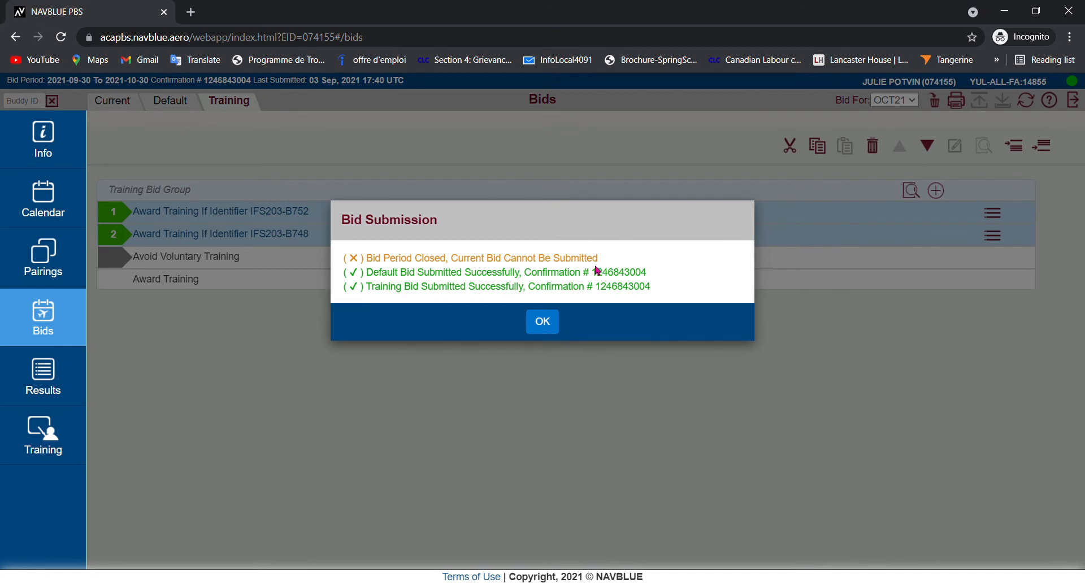
{"action": "left_click", "coordinate": [542, 322]}
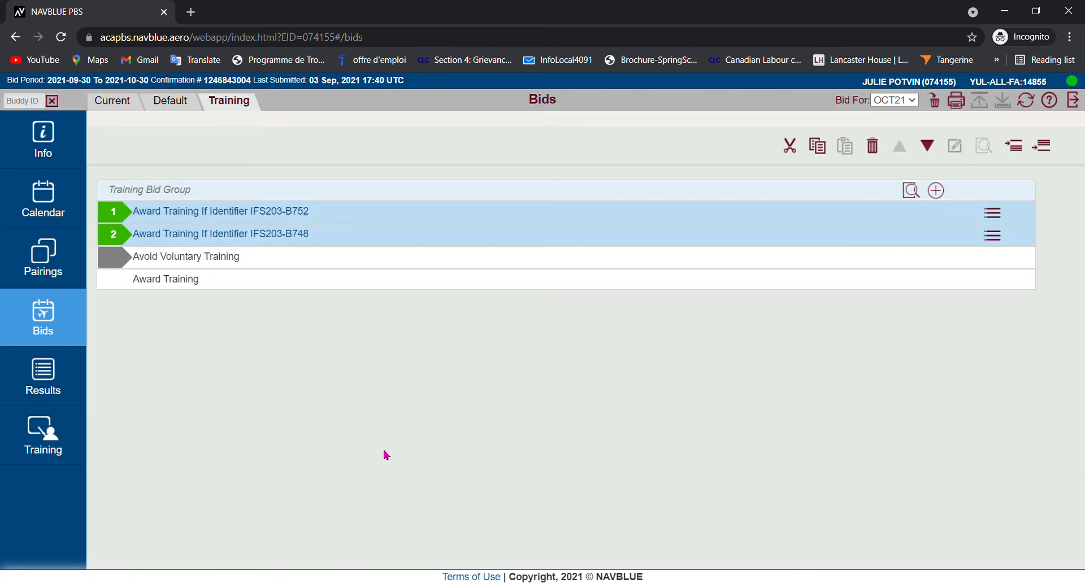
{"action": "left_click", "coordinate": [44, 139]}
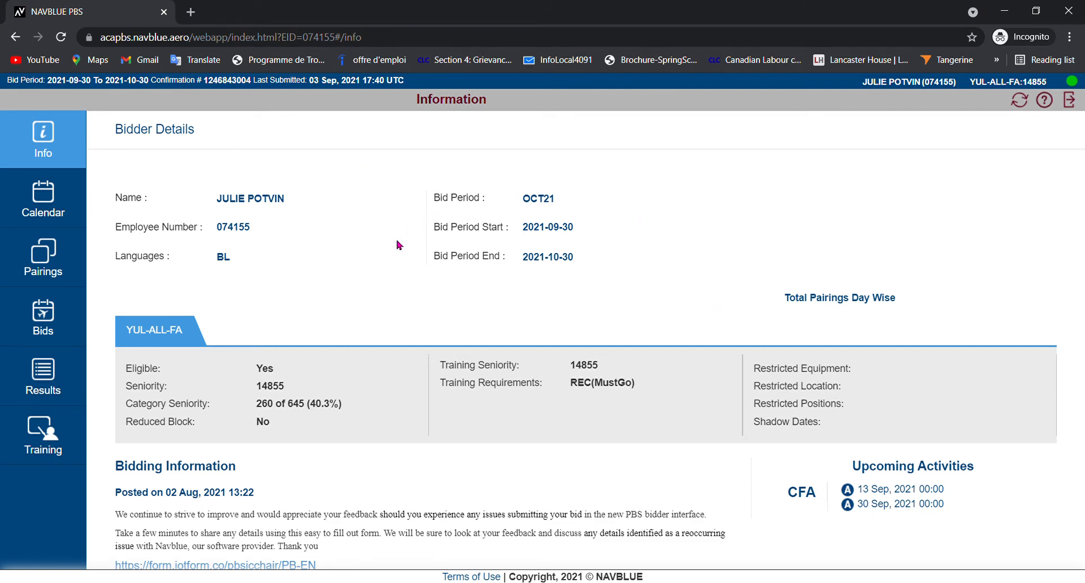
- Clear the Training Bid Group by deleting all of the submitted OCT21 bids
{"action": "left_click", "coordinate": [45, 314]}
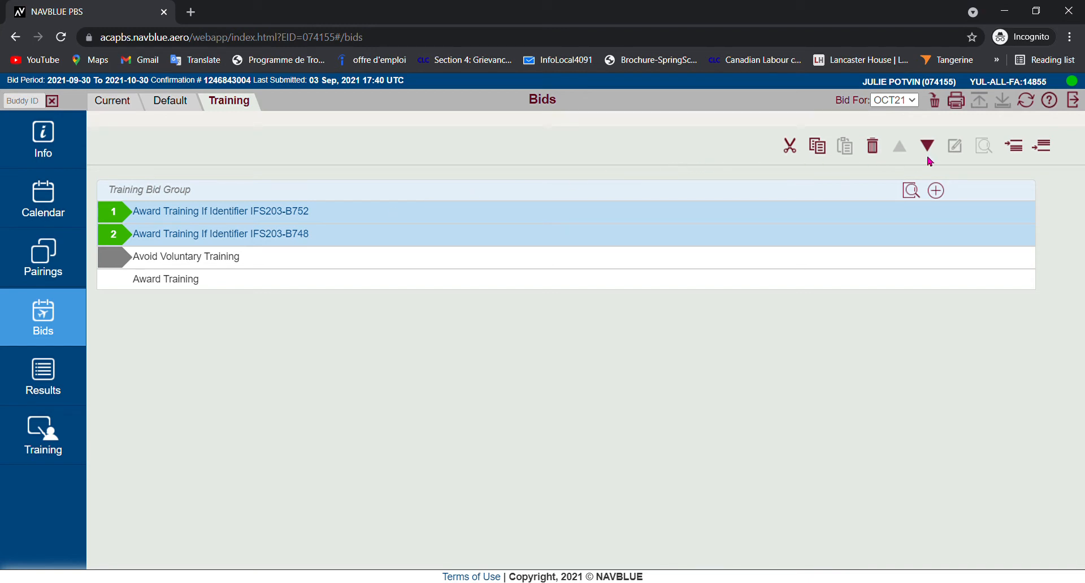
{"action": "left_click", "coordinate": [934, 102]}
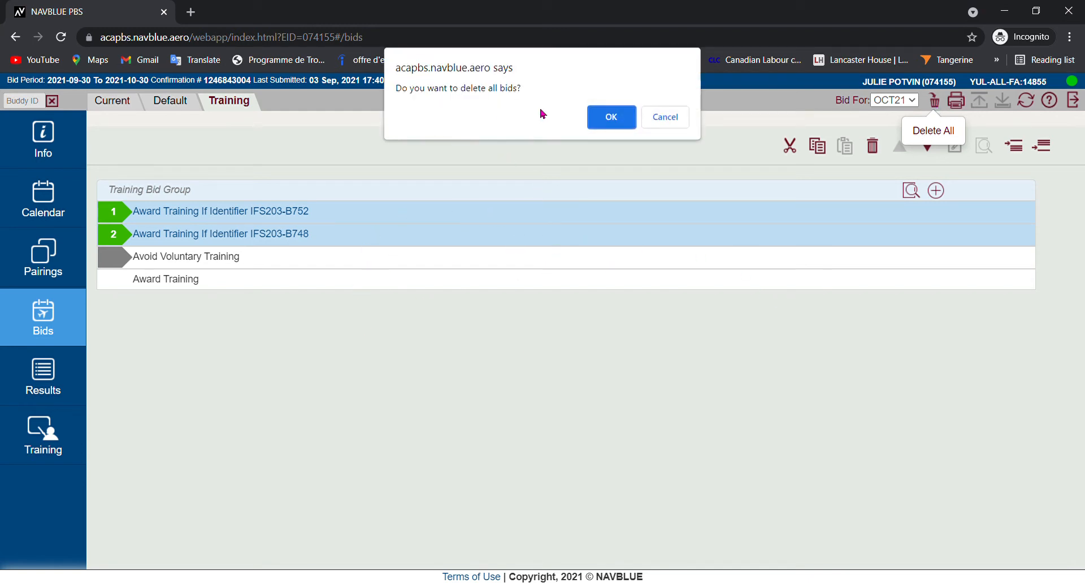
{"action": "left_click", "coordinate": [612, 120]}
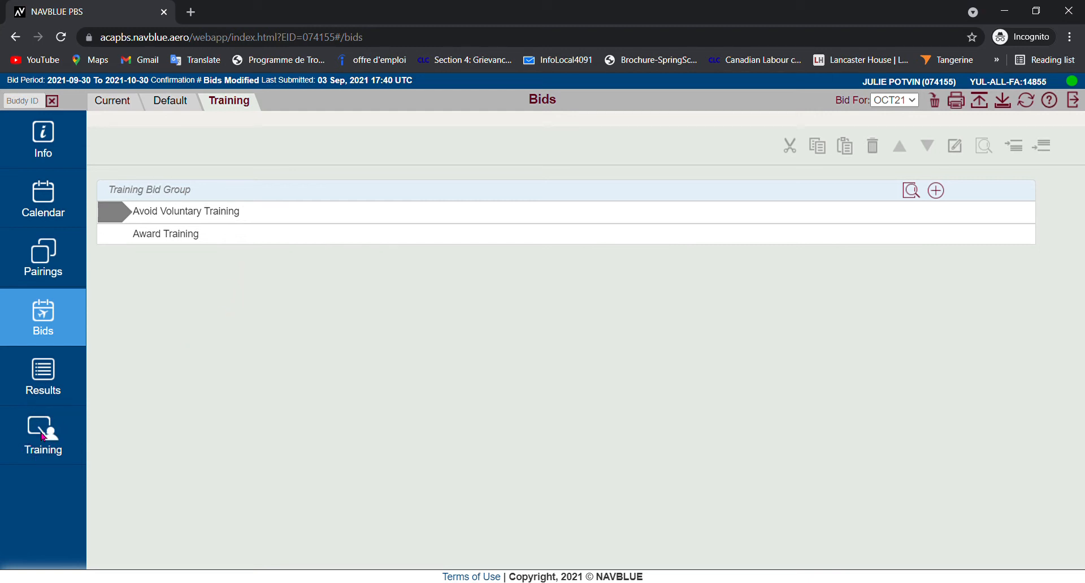
- Reset the filters on the training pattern list and filter it by Type REC again
{"action": "left_click", "coordinate": [43, 436]}
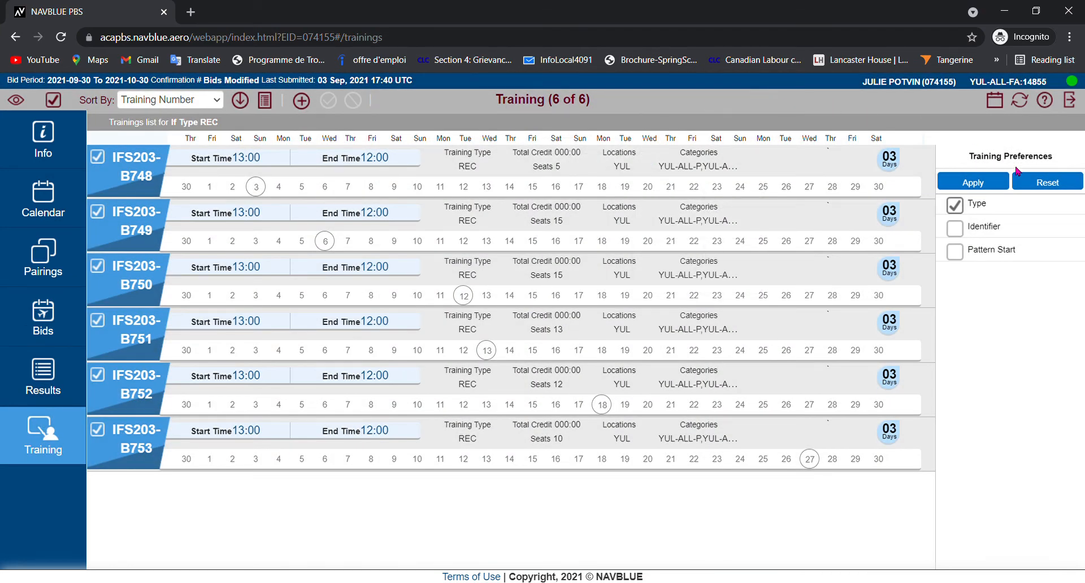
{"action": "left_click", "coordinate": [1051, 186]}
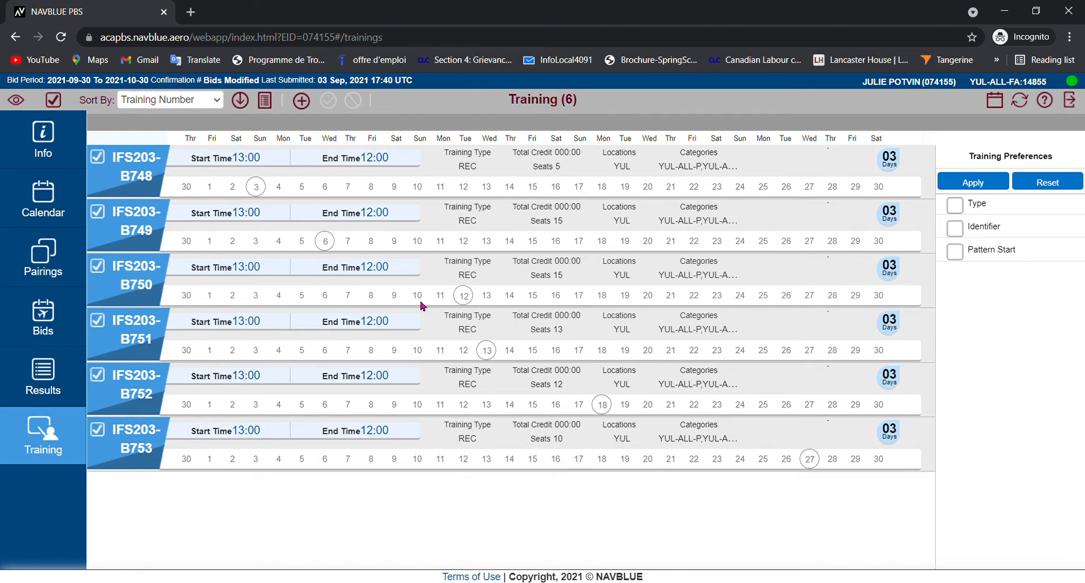
{"action": "left_click", "coordinate": [984, 206]}
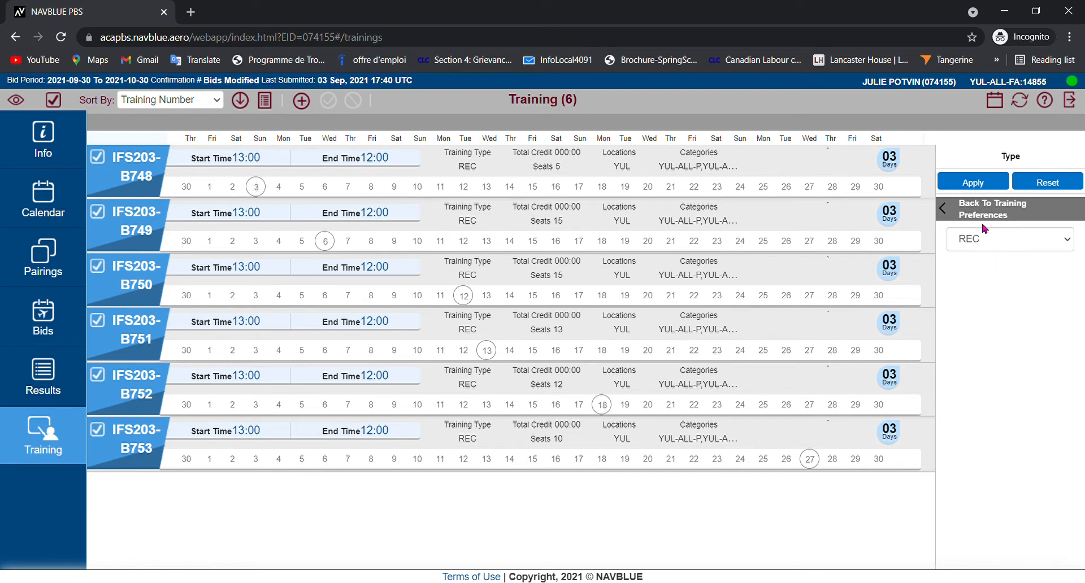
{"action": "left_click", "coordinate": [976, 249]}
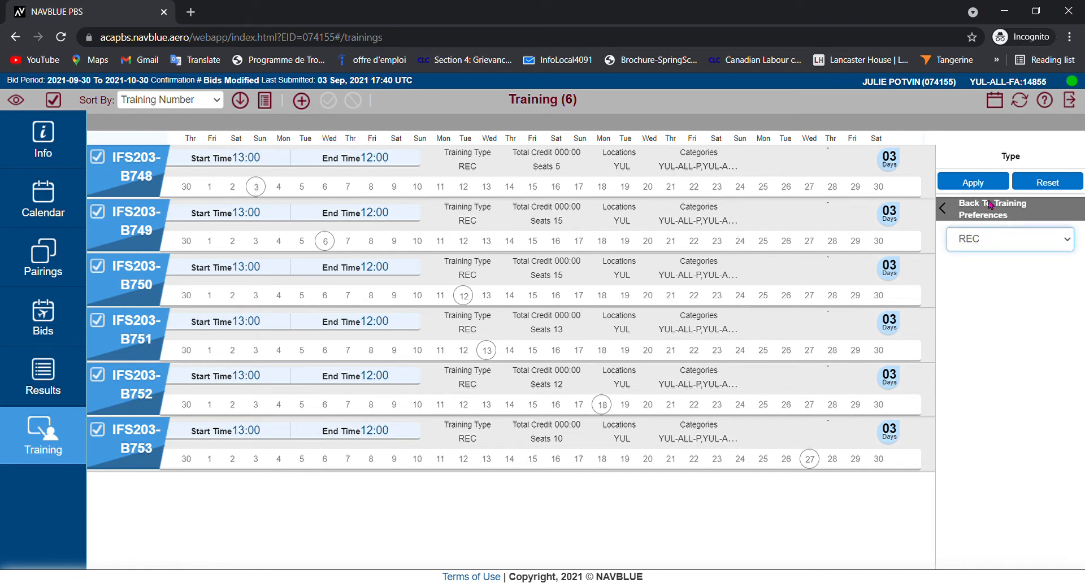
{"action": "left_click", "coordinate": [980, 184]}
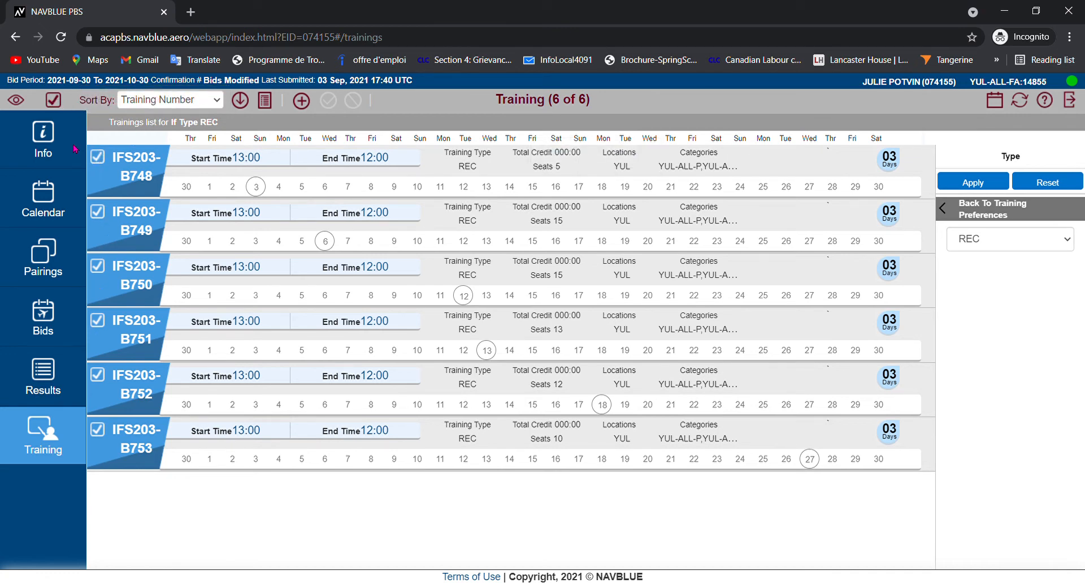
- Make sure all training patterns are selected and review their dates, times and seats in the training report
{"action": "left_click", "coordinate": [55, 101]}
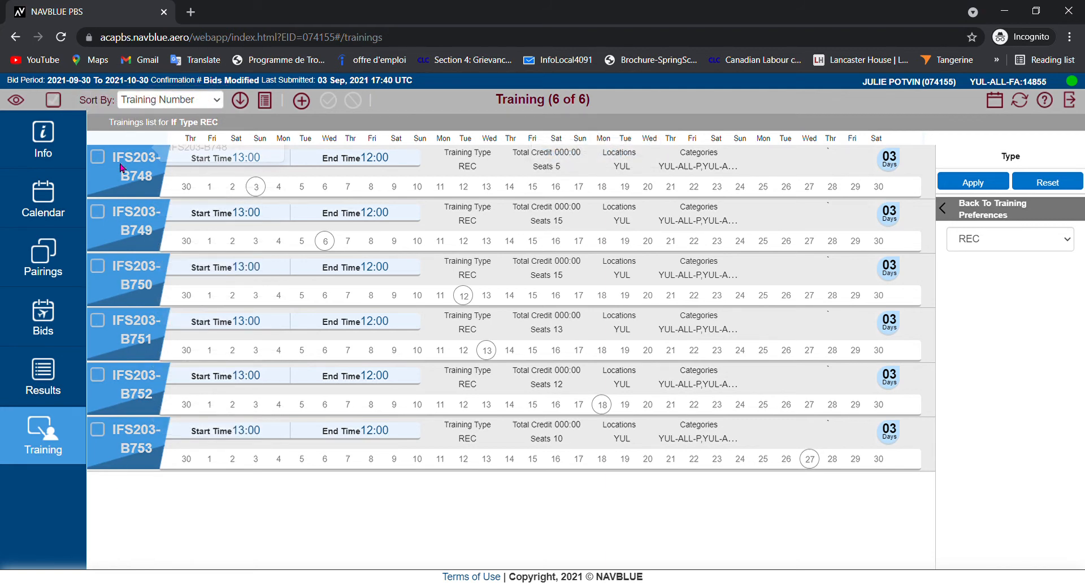
{"action": "left_click", "coordinate": [58, 105]}
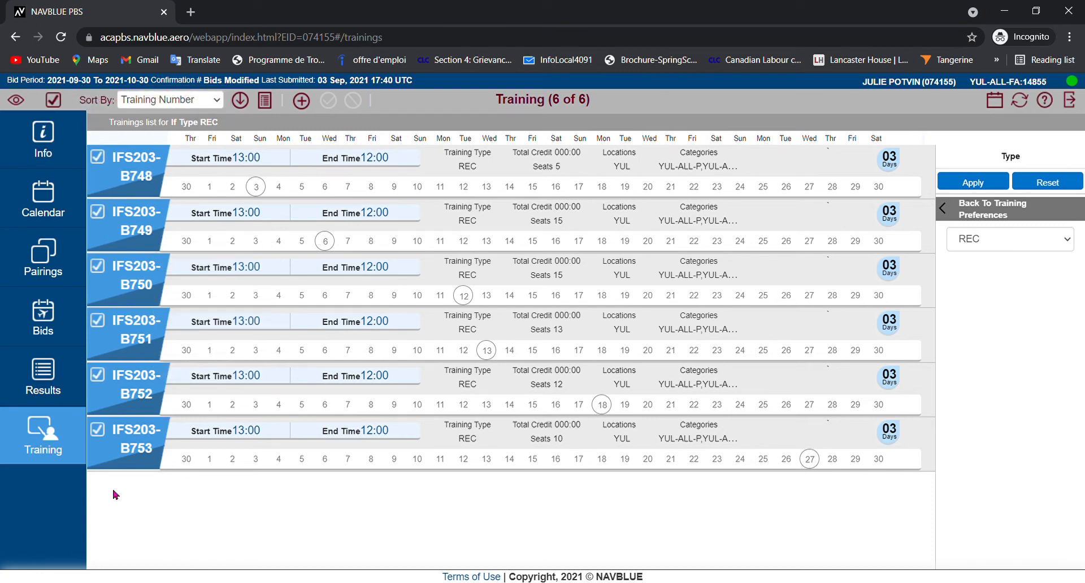
{"action": "left_click", "coordinate": [265, 102]}
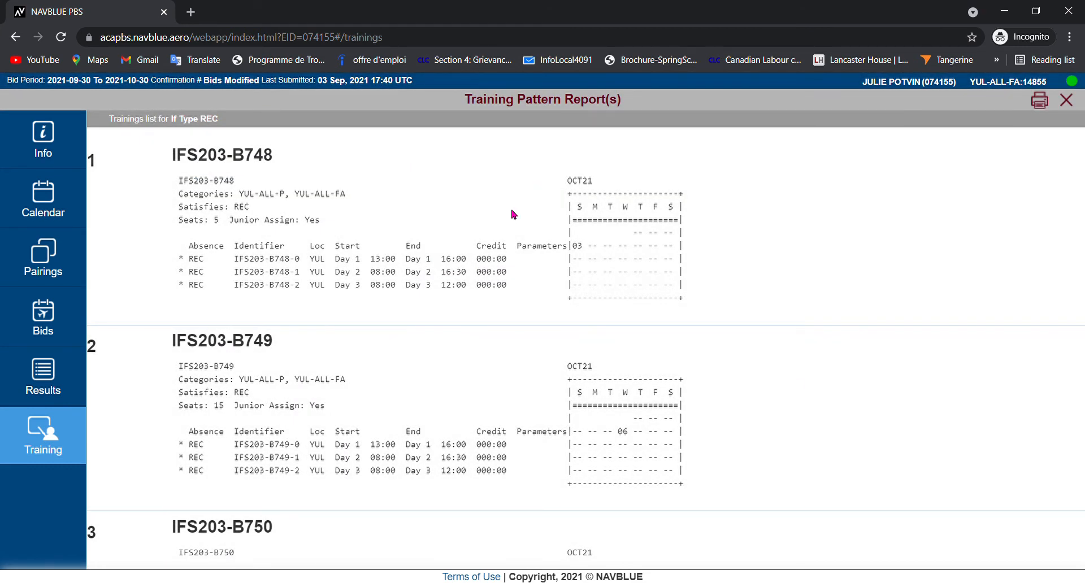
{"action": "scroll", "coordinate": [512, 219], "scroll_direction": "down", "scroll_amount": 8}
{"action": "scroll", "coordinate": [512, 221], "scroll_direction": "up", "scroll_amount": 8}
{"action": "scroll", "coordinate": [344, 226], "scroll_direction": "down", "scroll_amount": 2}
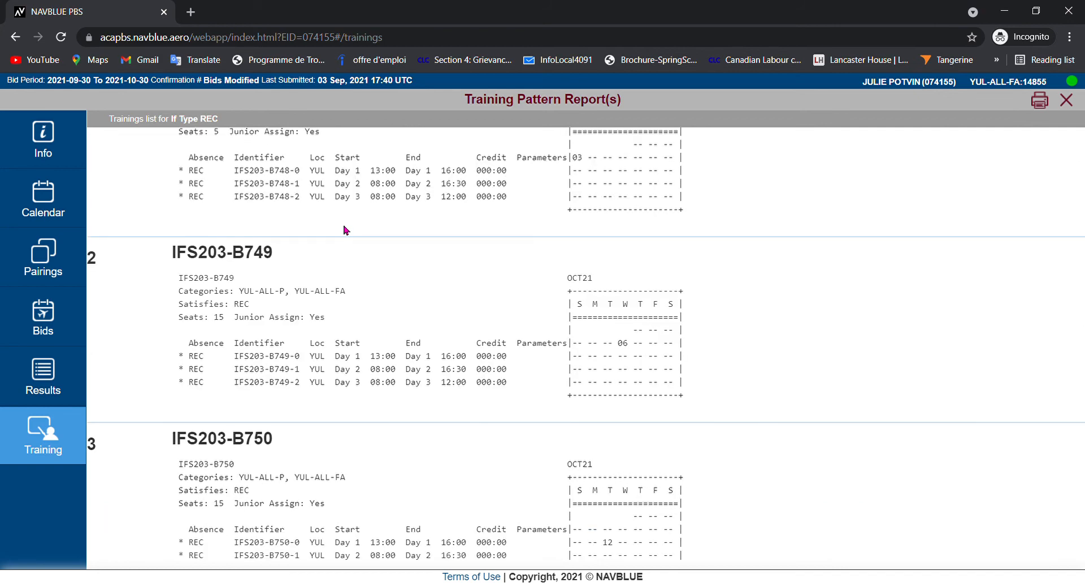
{"action": "scroll", "coordinate": [347, 226], "scroll_direction": "up", "scroll_amount": 2}
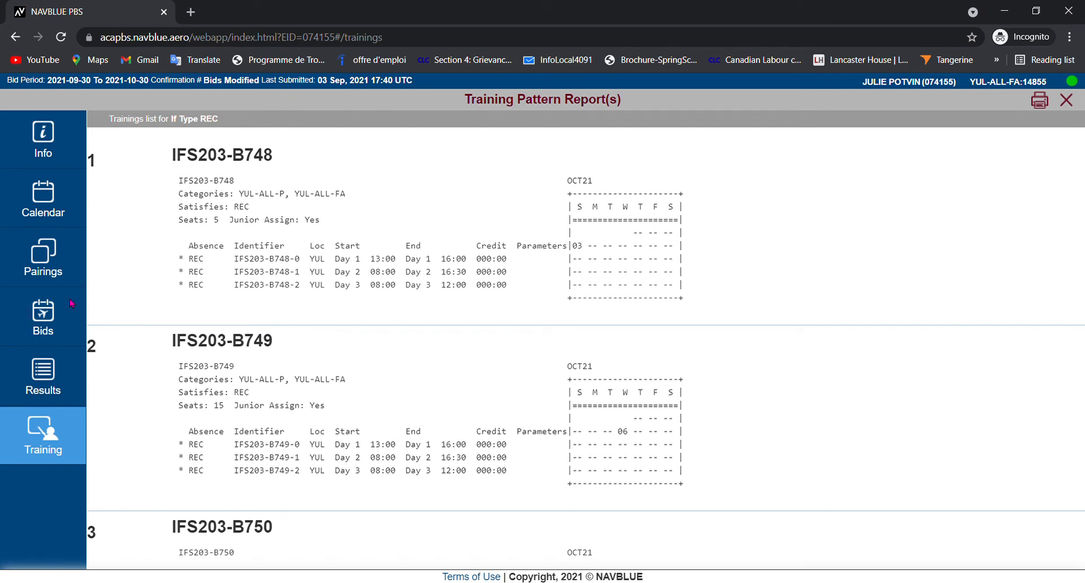
- Add an Award Training bid line for identifier IFS203-B751 to the Training Bid Group
{"action": "left_click", "coordinate": [47, 317]}
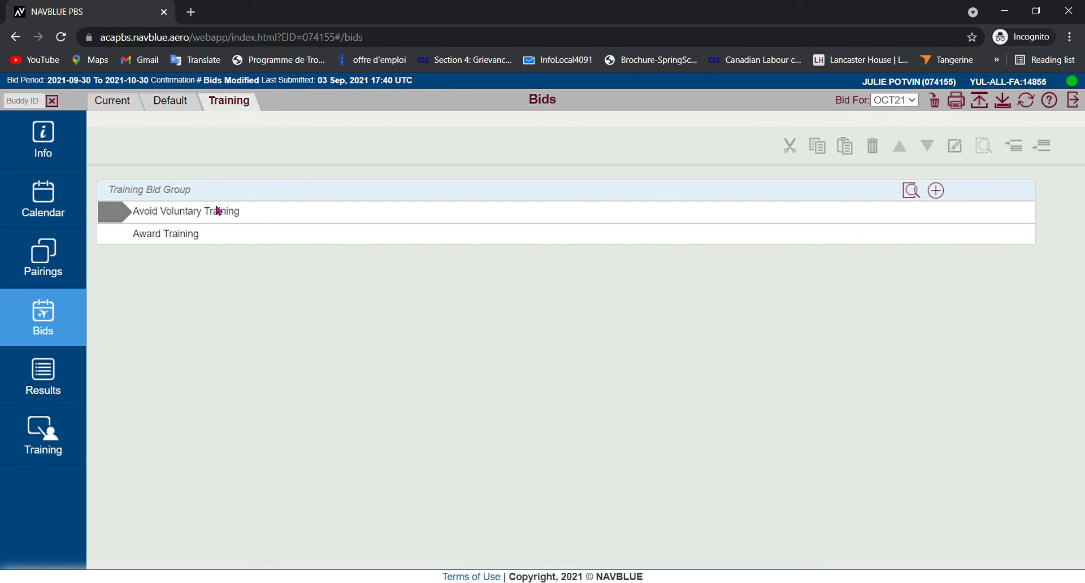
{"action": "left_click", "coordinate": [936, 192]}
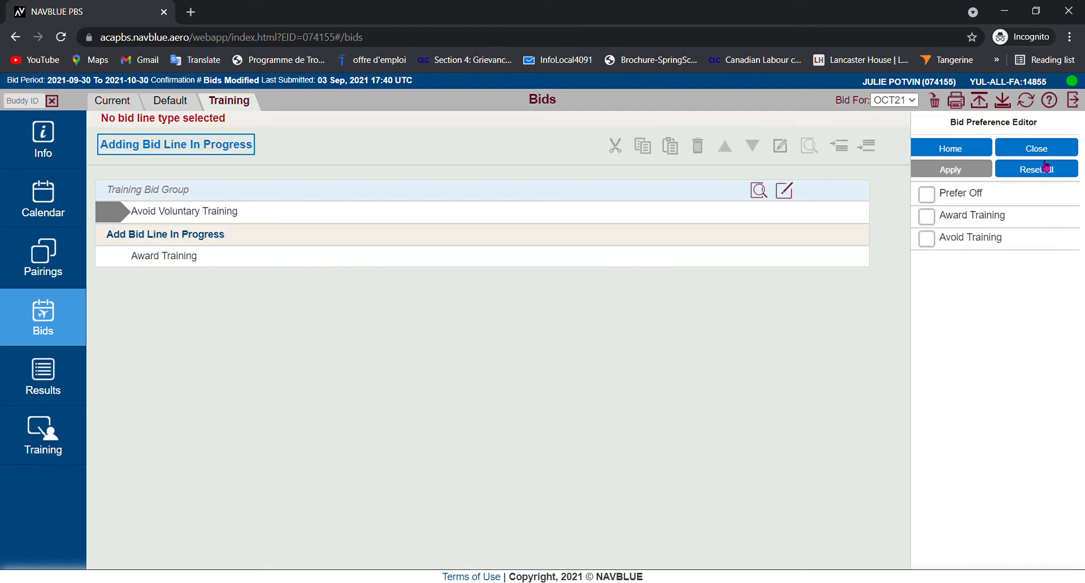
{"action": "left_click", "coordinate": [972, 219]}
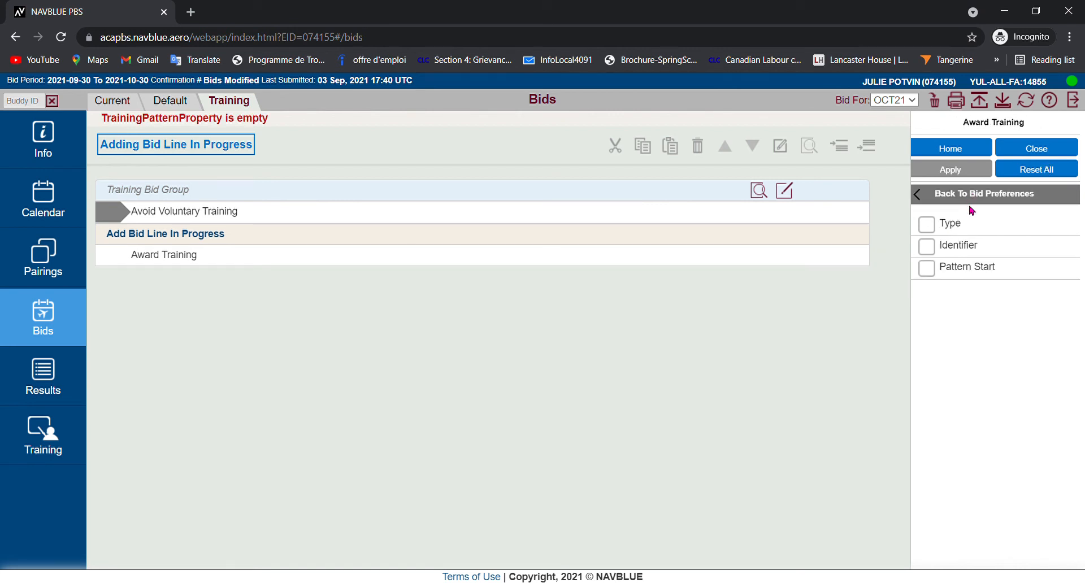
{"action": "left_click", "coordinate": [976, 248]}
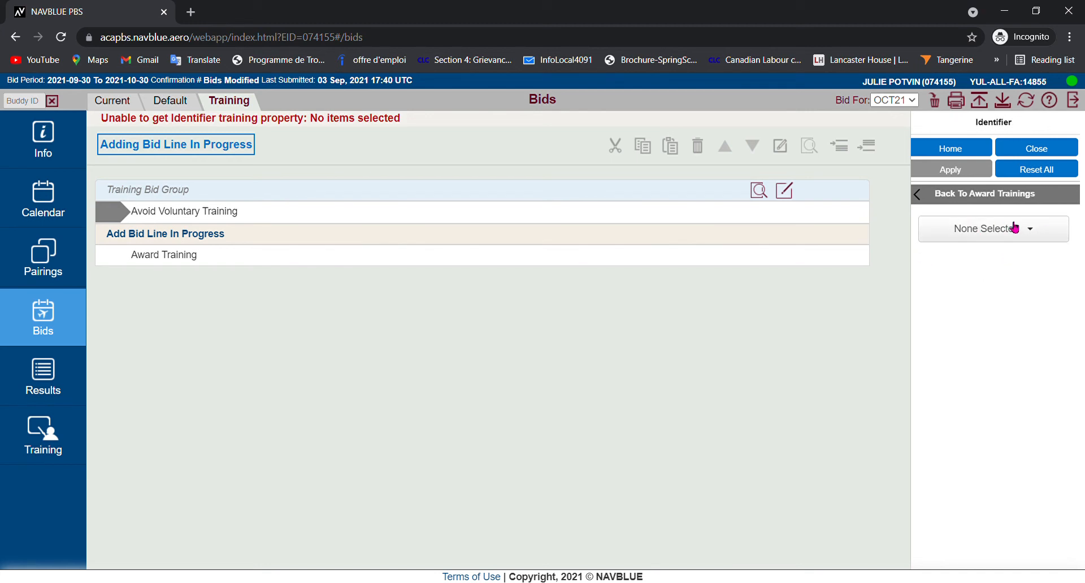
{"action": "left_click", "coordinate": [990, 238]}
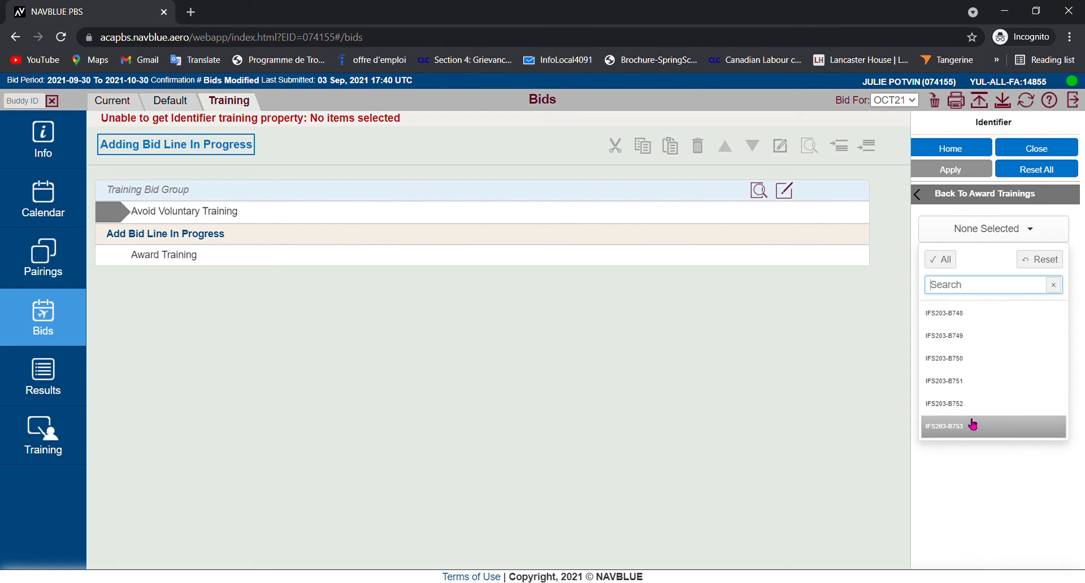
{"action": "left_click", "coordinate": [955, 384]}
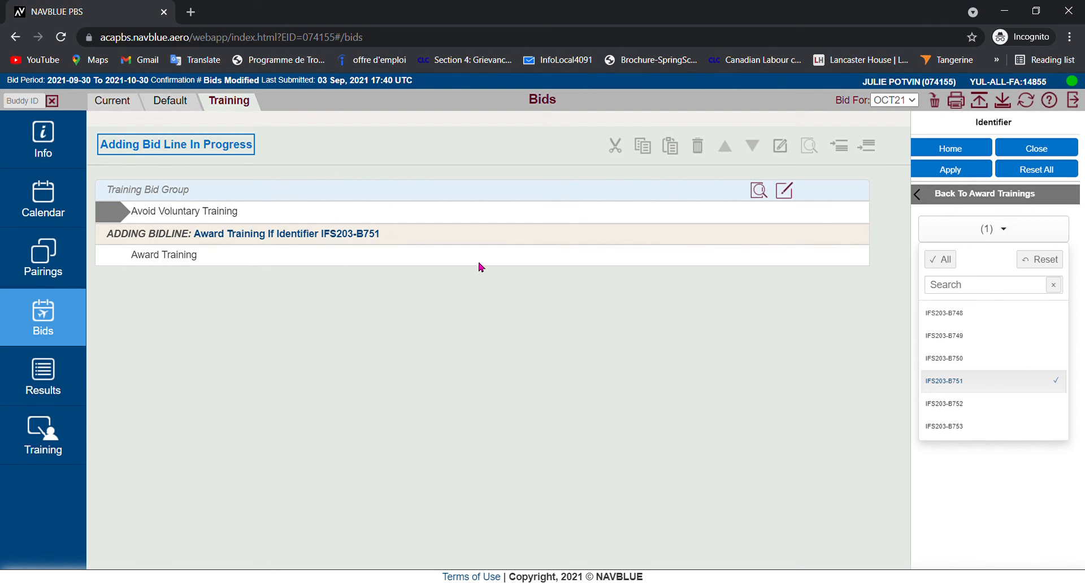
{"action": "left_click", "coordinate": [955, 170]}
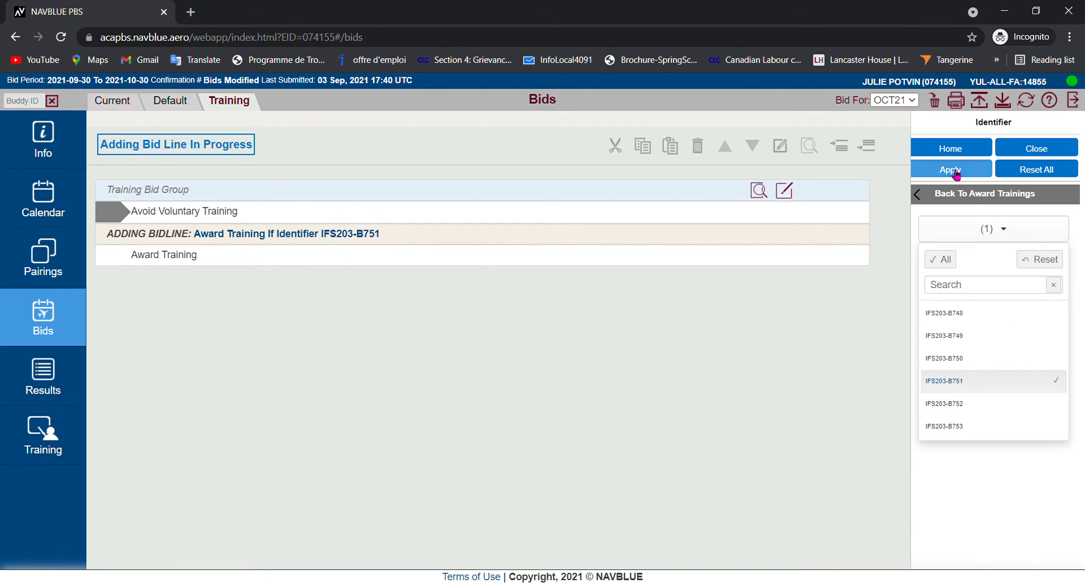
{"action": "left_click", "coordinate": [1047, 151]}
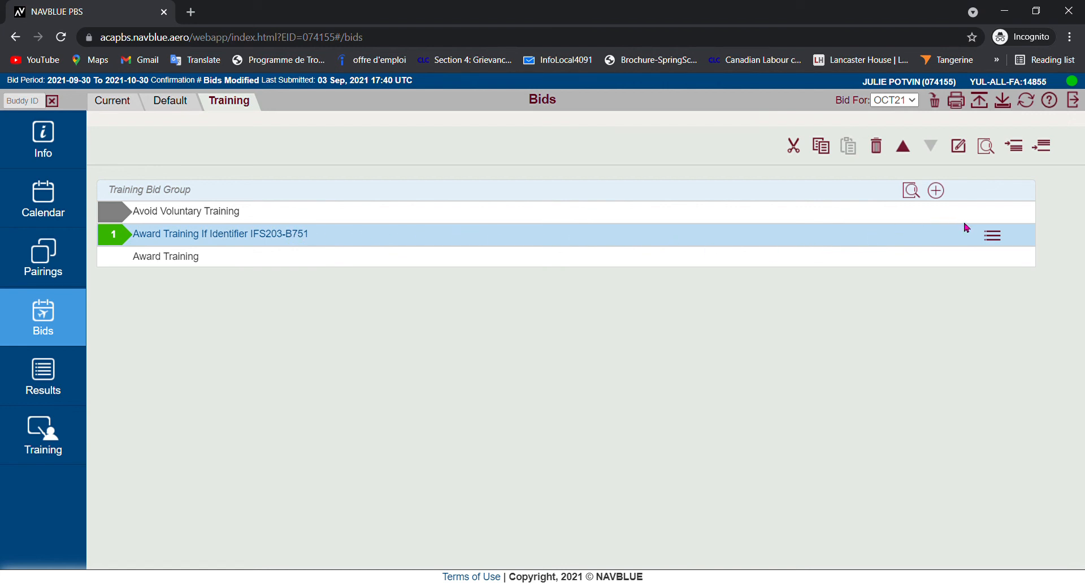
- Add a second Award Training bid line for identifier IFS203-B753 and close the bid preference editor
{"action": "left_click", "coordinate": [936, 192]}
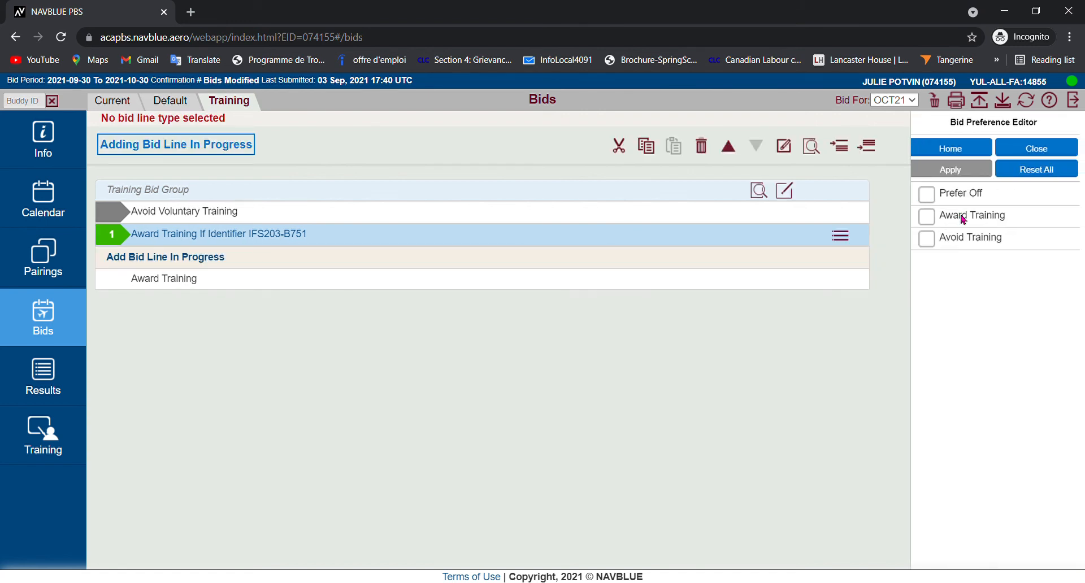
{"action": "left_click", "coordinate": [963, 219]}
{"action": "left_click", "coordinate": [962, 246]}
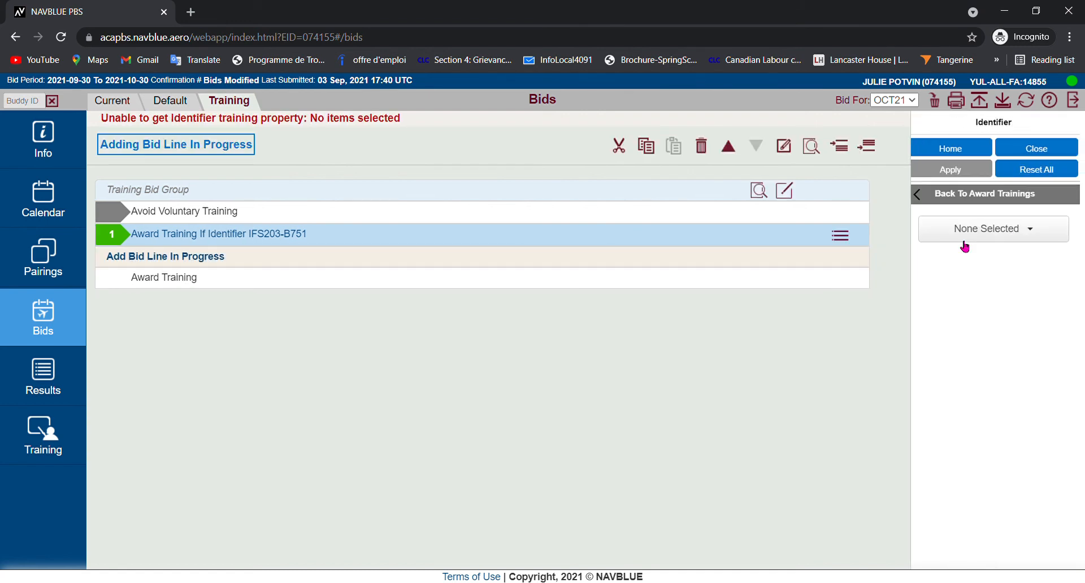
{"action": "left_click", "coordinate": [1011, 230]}
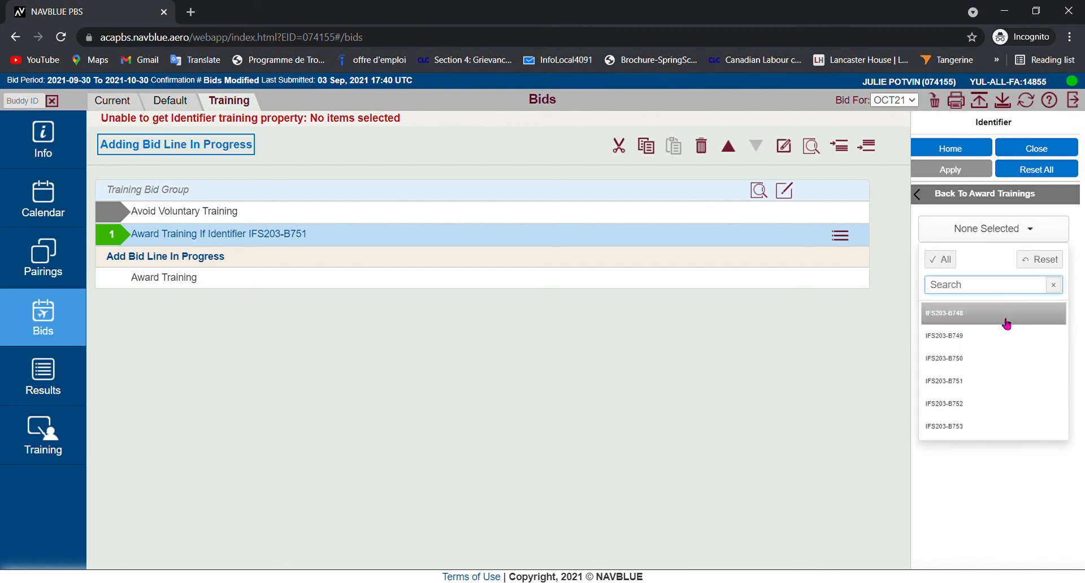
{"action": "left_click", "coordinate": [1006, 428]}
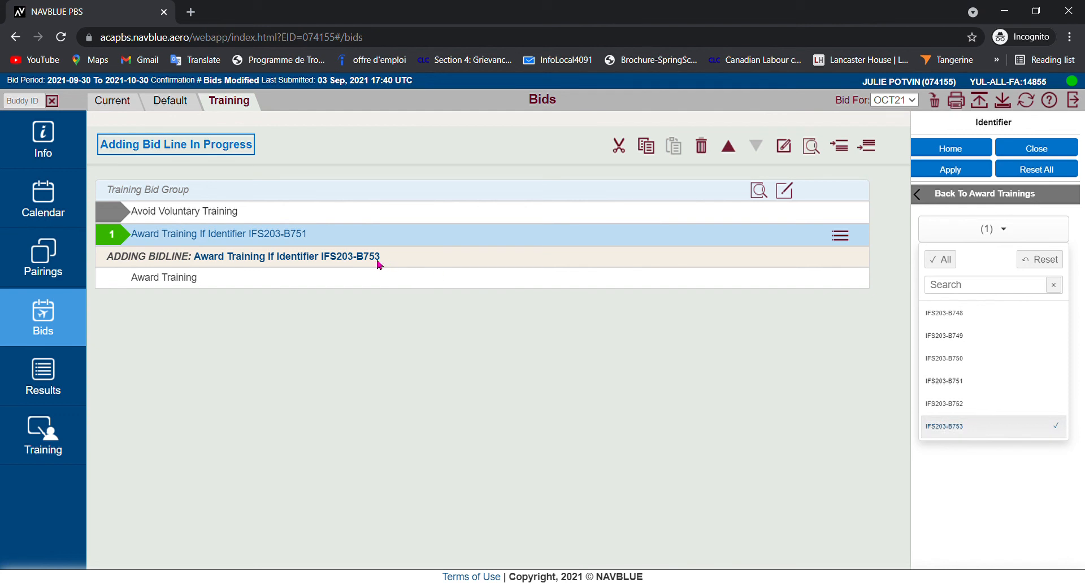
{"action": "left_click", "coordinate": [954, 171]}
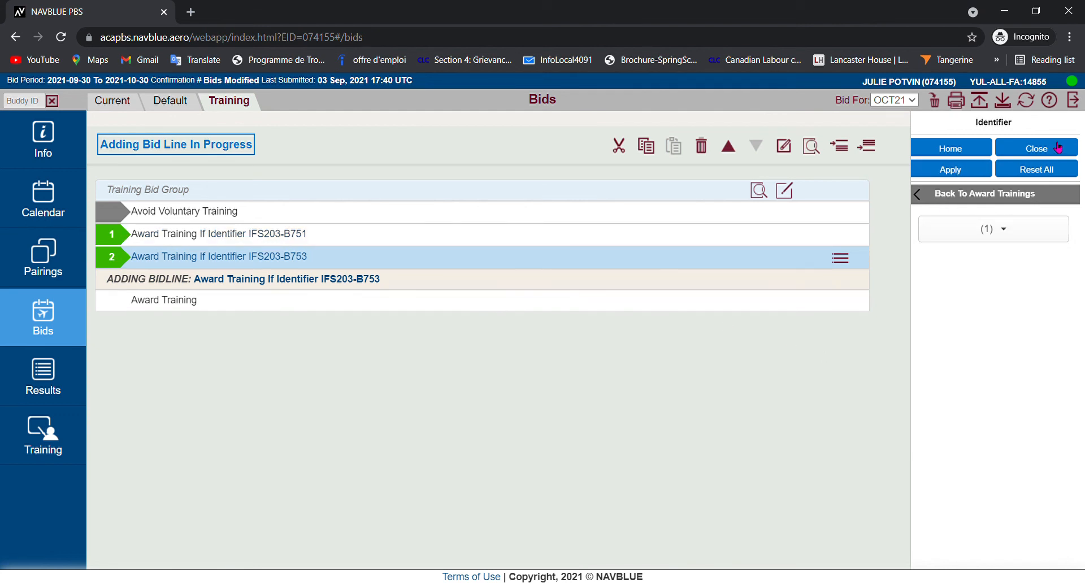
{"action": "left_click", "coordinate": [1051, 148]}
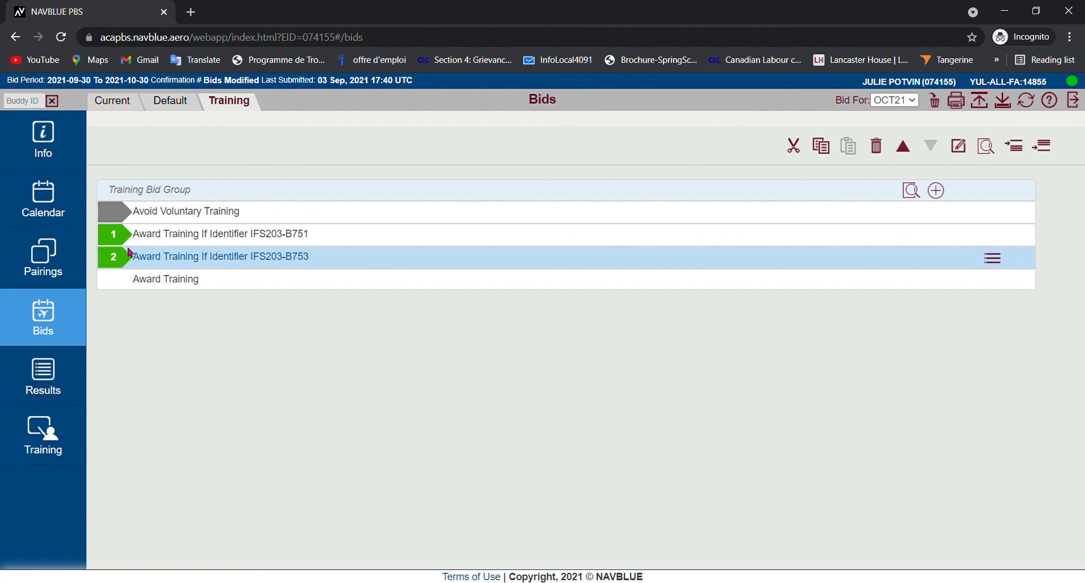
- Move both Award Training bid lines, IFS203-B751 and IFS203-B753, above the Avoid Voluntary Training line
{"action": "left_click", "coordinate": [115, 237], "text": "ctrl"}
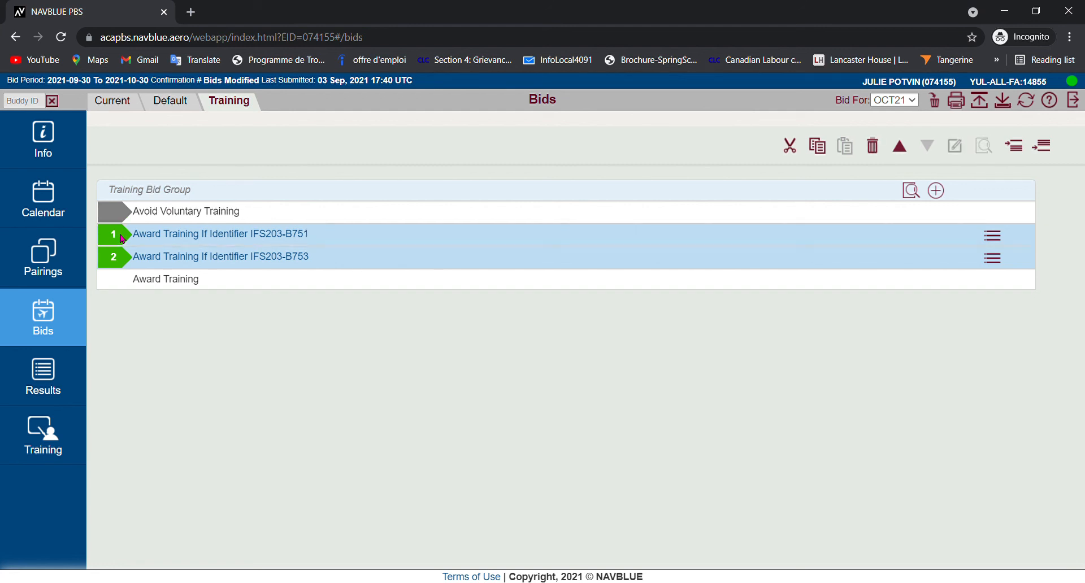
{"action": "left_click", "coordinate": [899, 147]}
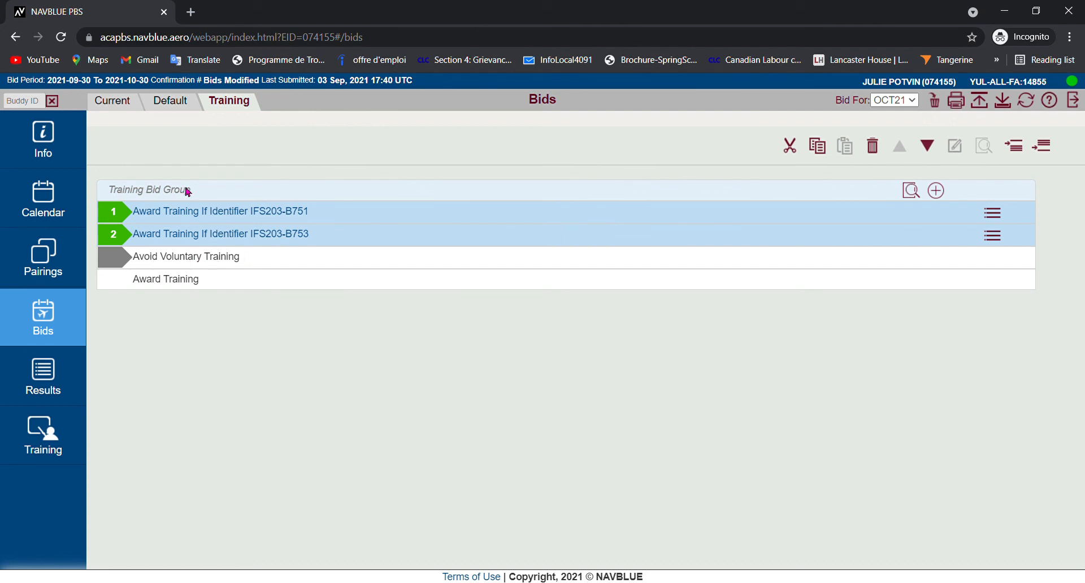
{"action": "left_click", "coordinate": [187, 213]}
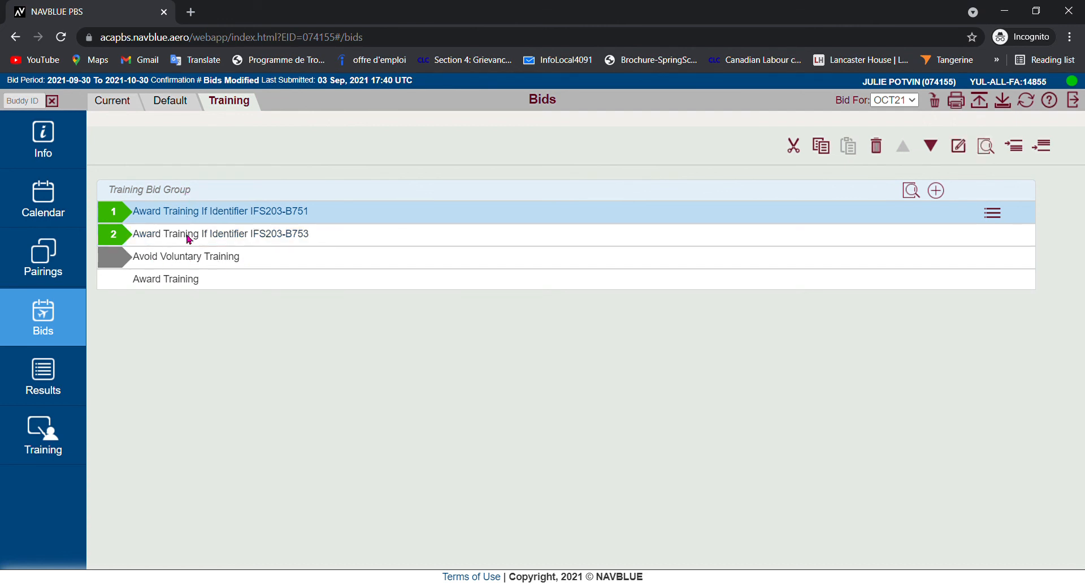
{"action": "left_click", "coordinate": [189, 237]}
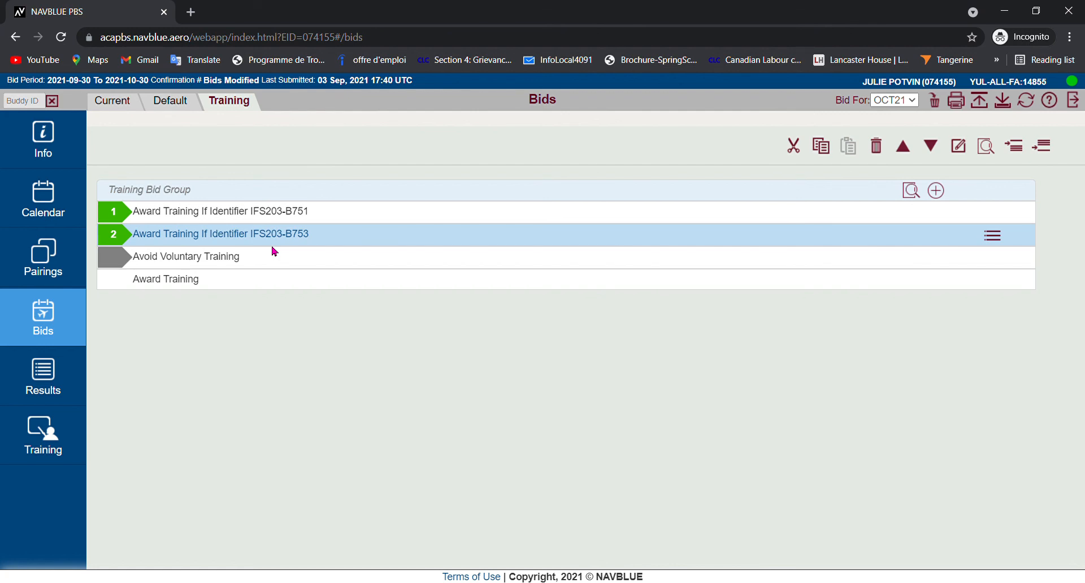
- Submit the OCT21 bids with the IFS203-B751 and IFS203-B753 lines and acknowledge the submission
{"action": "left_click", "coordinate": [983, 109]}
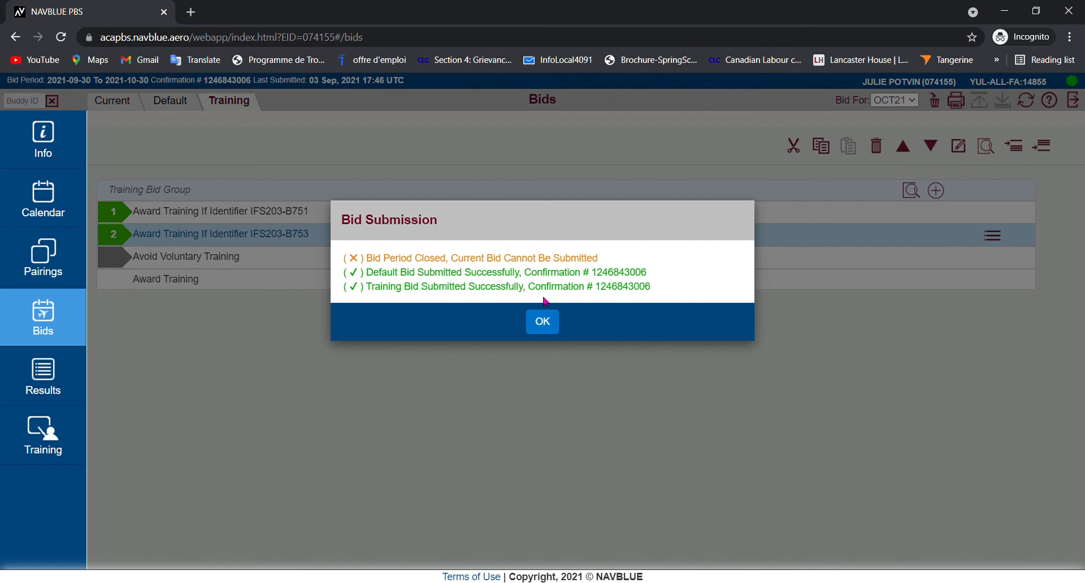
{"action": "left_click", "coordinate": [542, 325]}
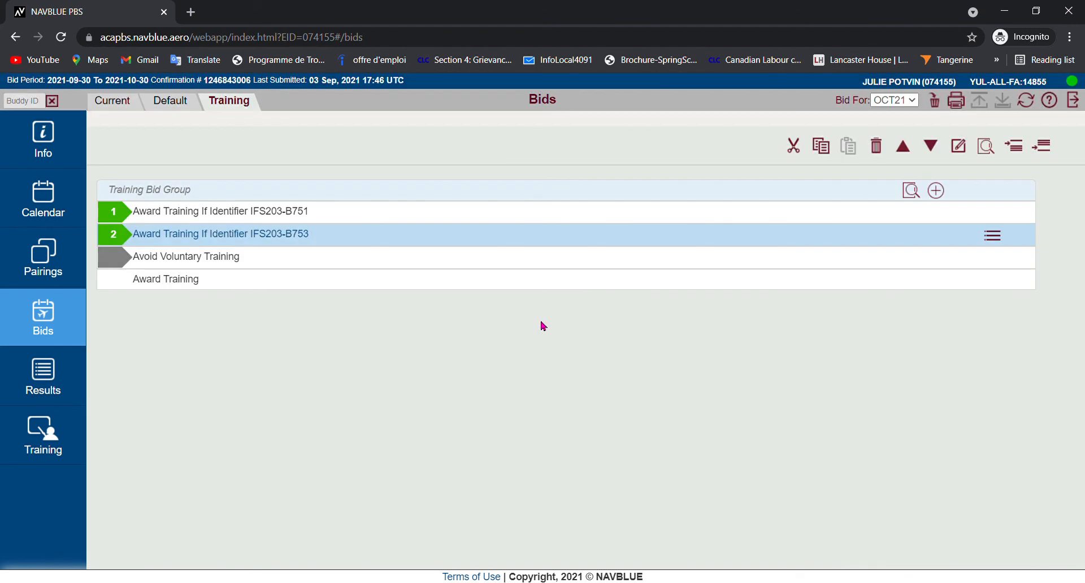